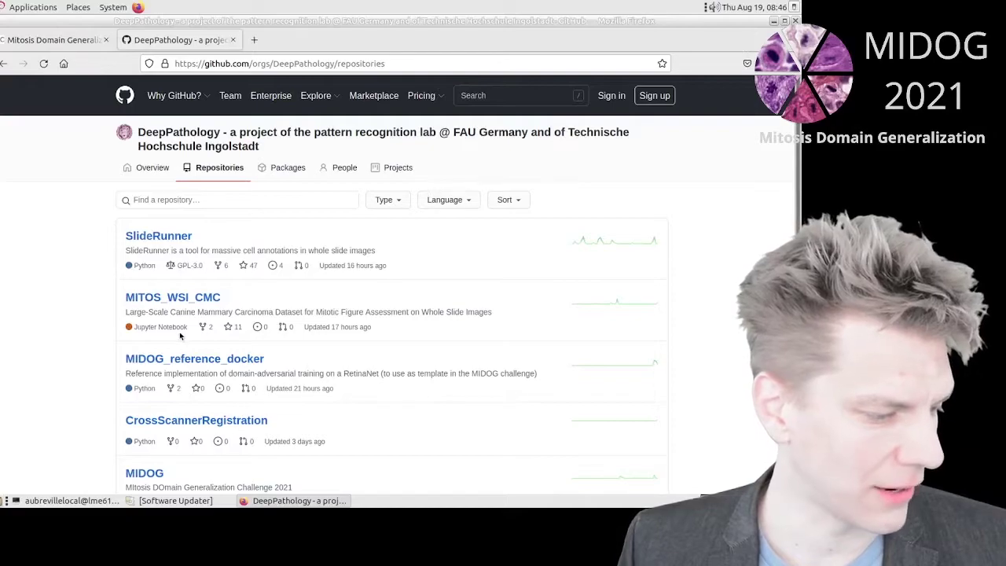
Open the MIDOG_reference_docker repository and read through its README's prerequisites, container adaptation and export instructions
left_click(188, 359)
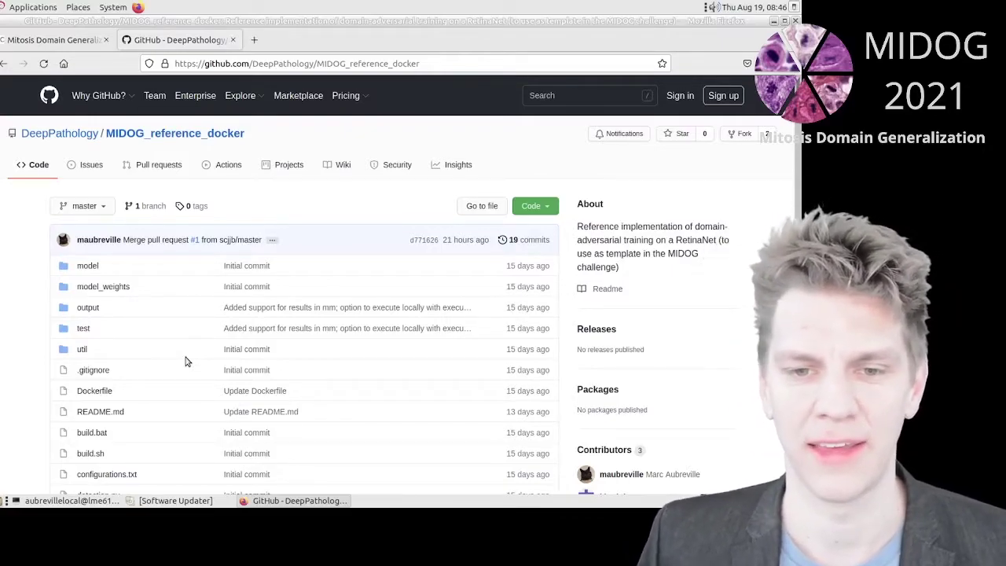
scroll(186, 361, "down", 5)
scroll(187, 361, "down", 10)
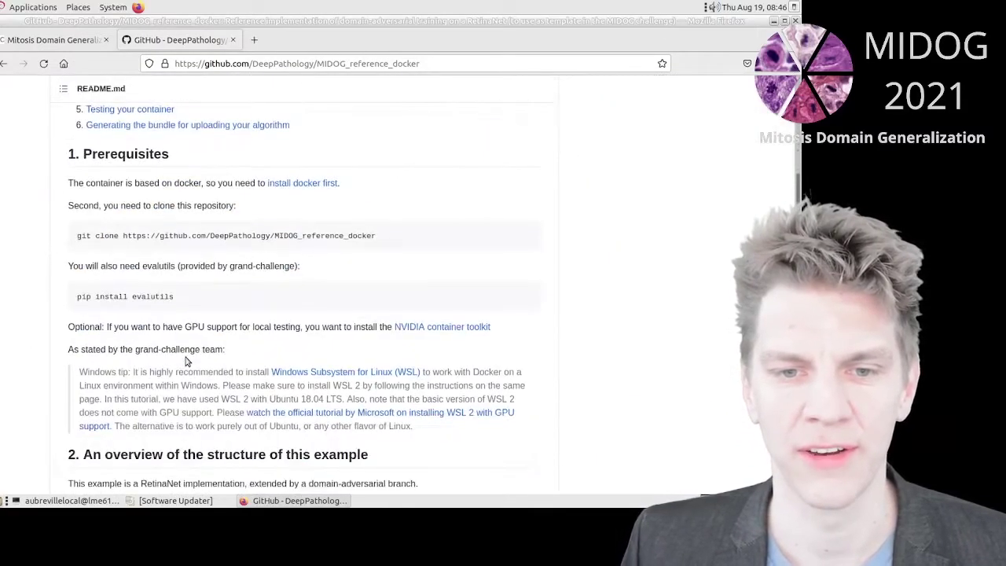
scroll(186, 361, "down", 15)
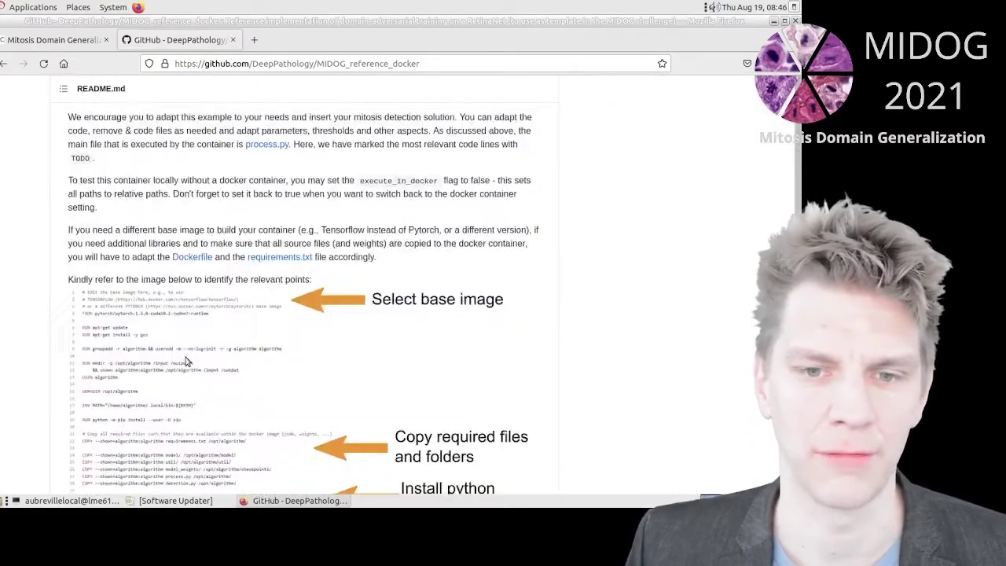
scroll(187, 361, "down", 4)
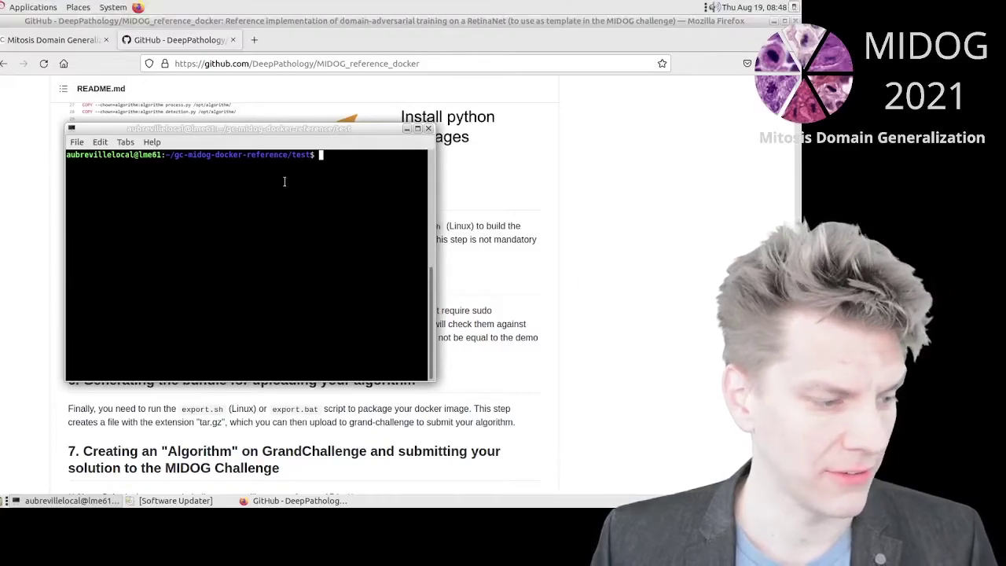
In the terminal, list the test folder's files and run sudo ./test.sh from the parent folder
type("ls")
key("Return")
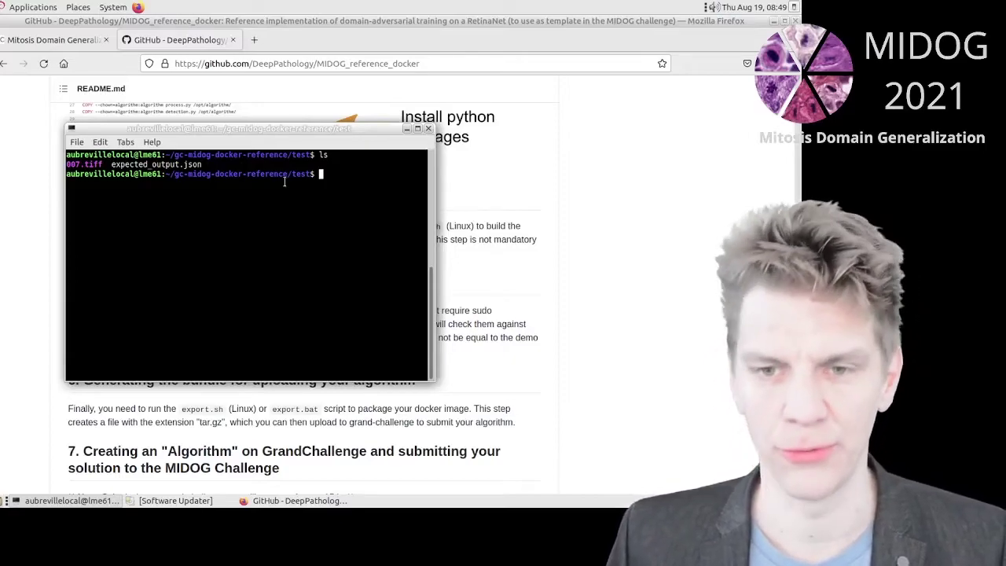
type("cd ..")
key("Return")
type("sud")
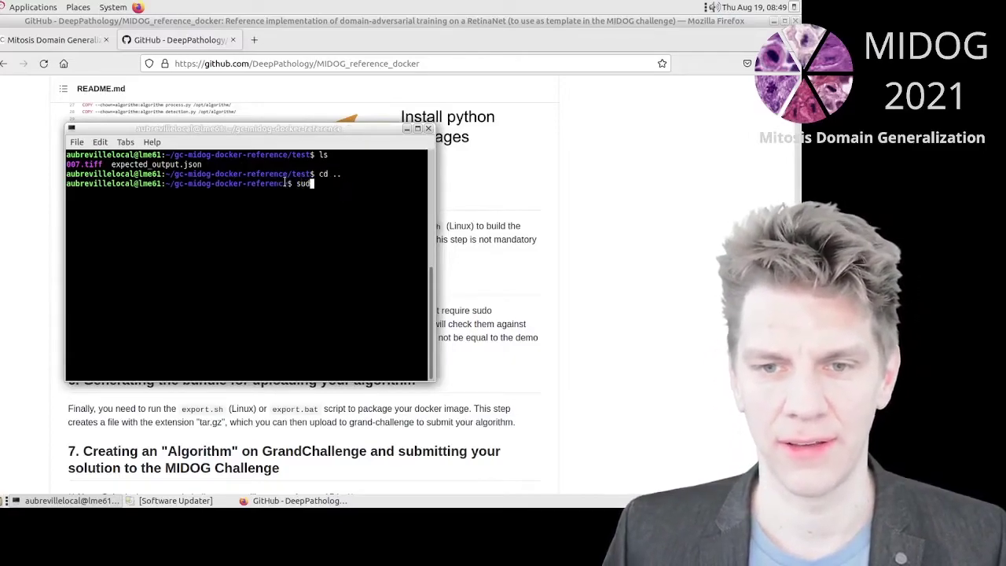
type("o ./test.sh")
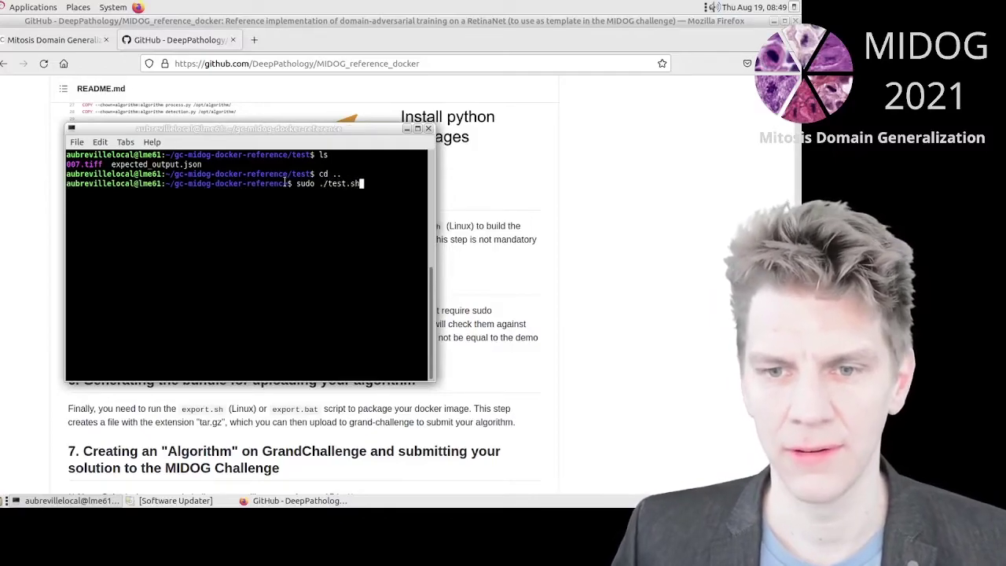
key("Return")
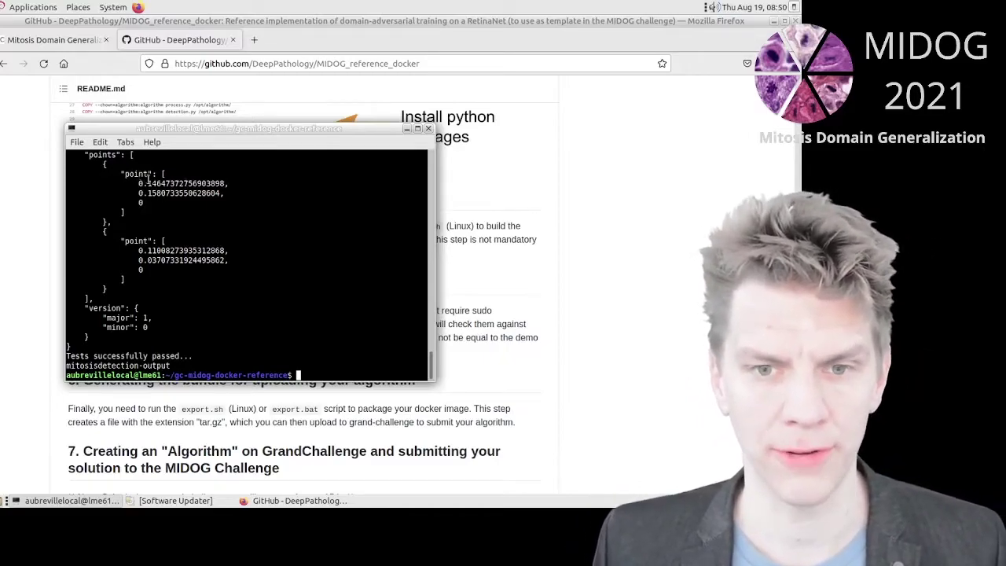
Highlight the first two coordinates of both detected points in the test output to examine them
left_click_drag(138, 183, 230, 182)
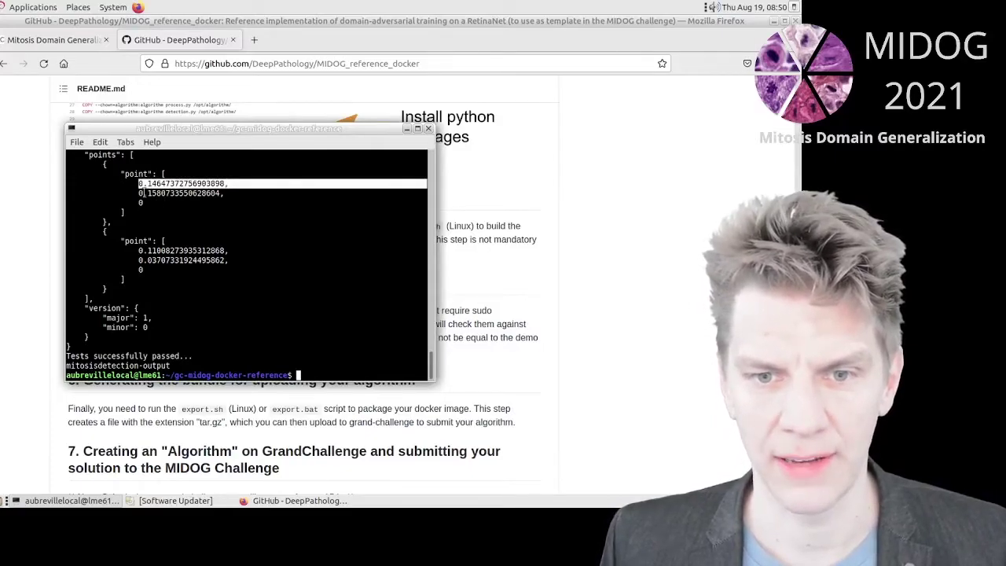
left_click_drag(139, 193, 225, 193)
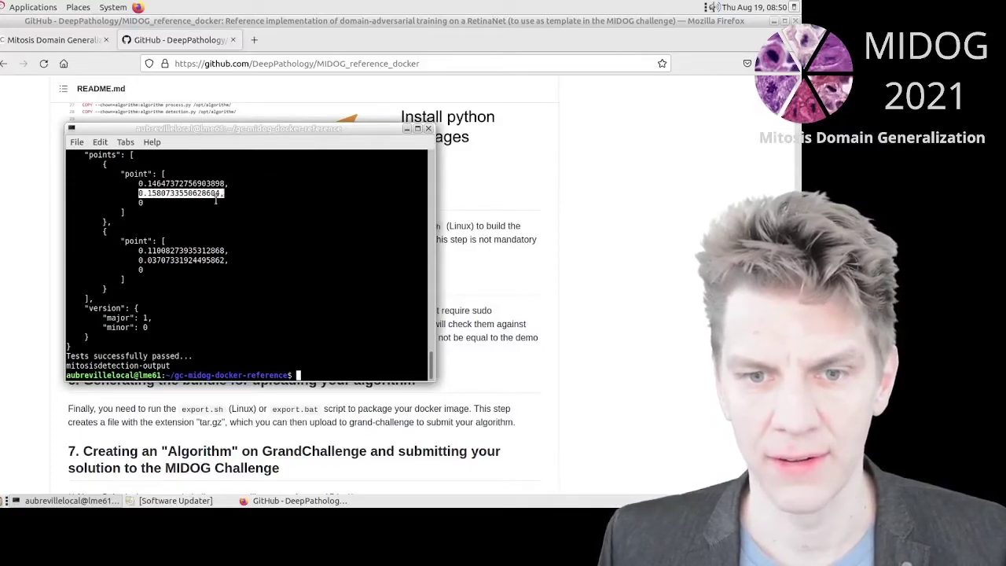
left_click_drag(139, 250, 229, 248)
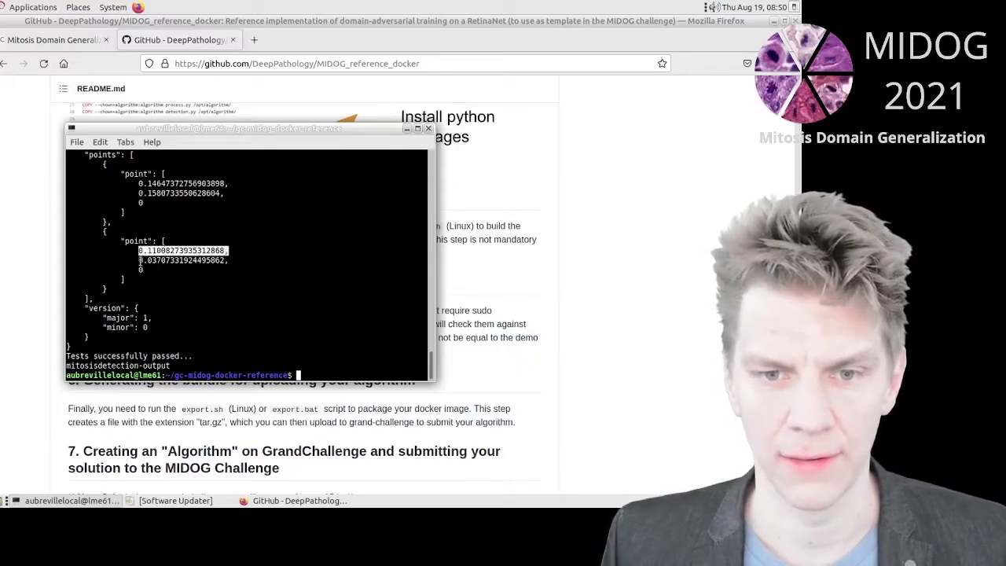
left_click_drag(139, 260, 230, 259)
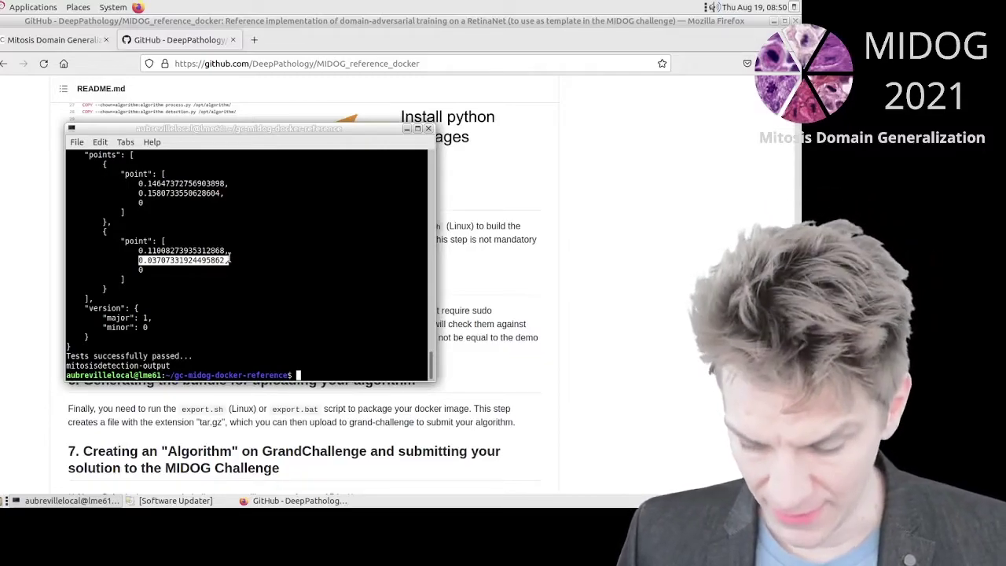
Package the Docker image for upload by running sudo ./export.sh
type("sudo ./e")
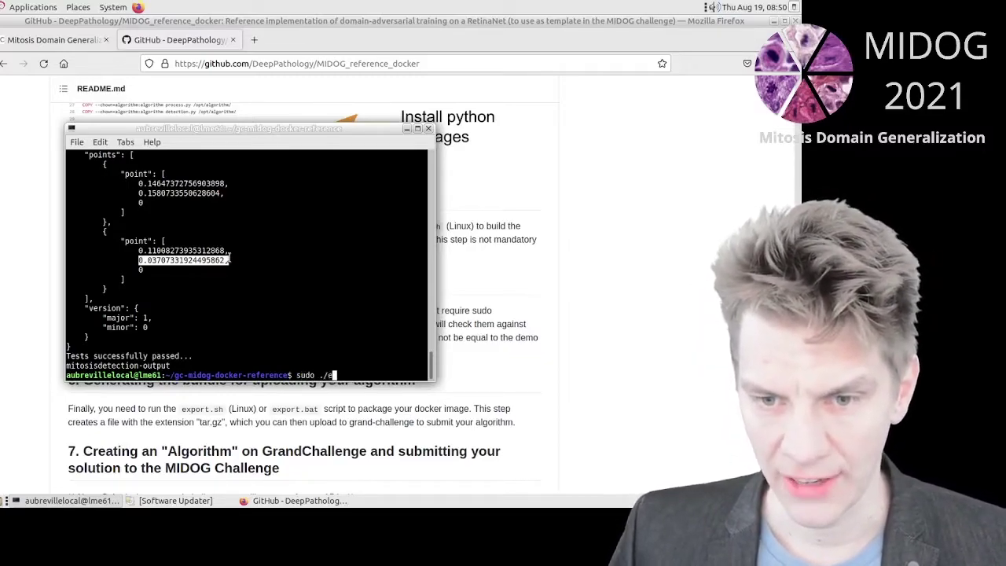
type("xpo")
key("Tab")
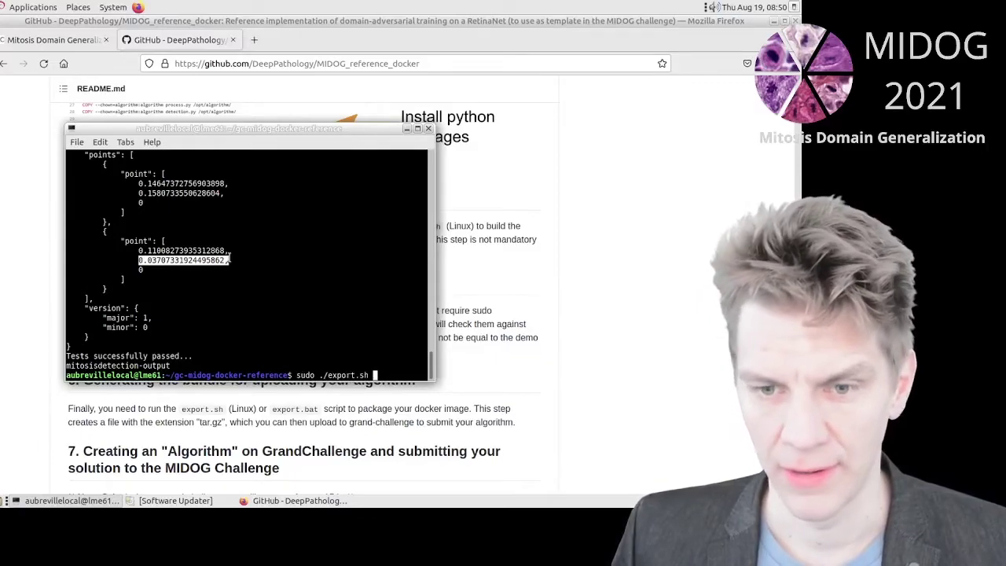
key("Return")
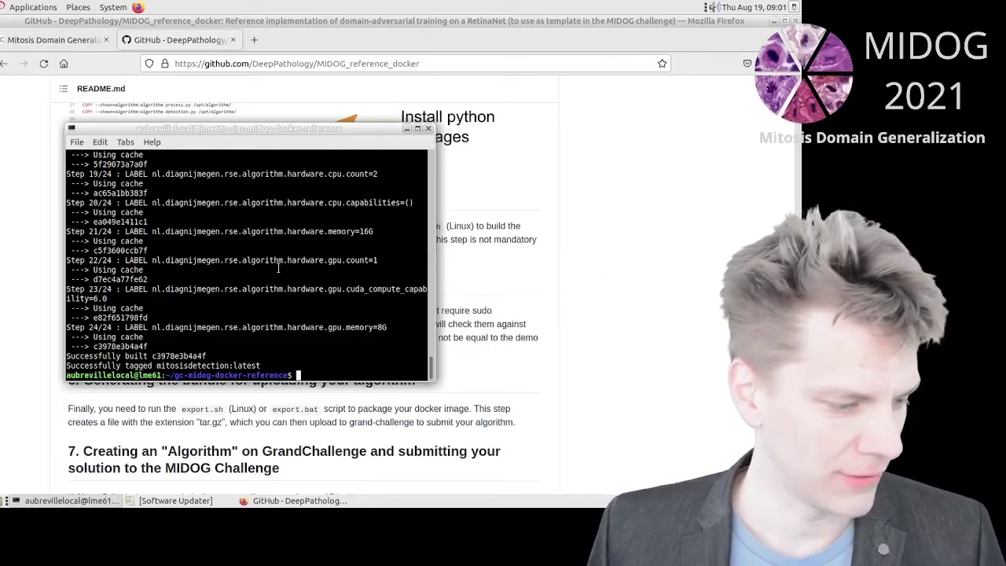
List the repository folder's files and highlight the exported MitosisDetection.tar.gz
type("ls")
key("Return")
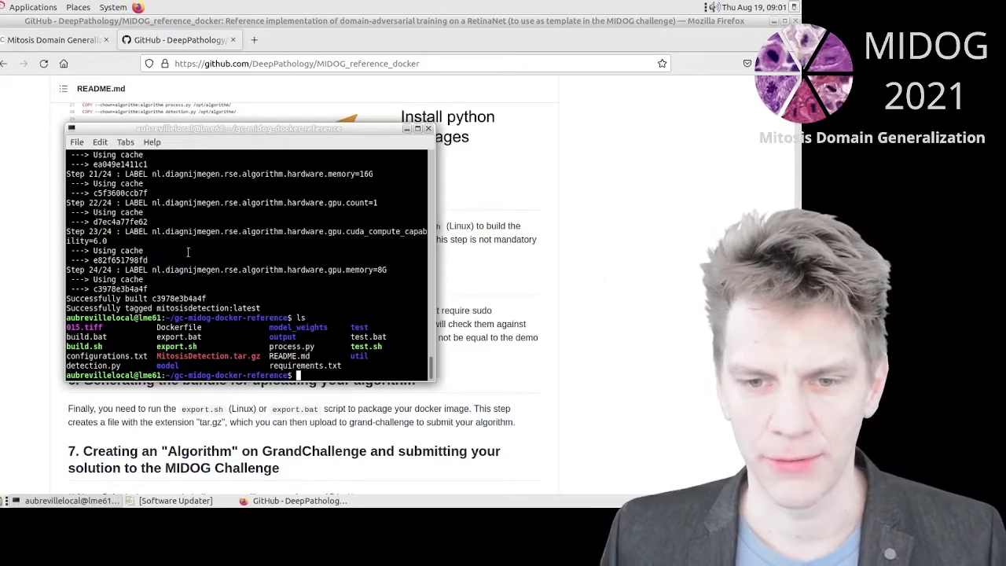
left_click_drag(158, 356, 261, 355)
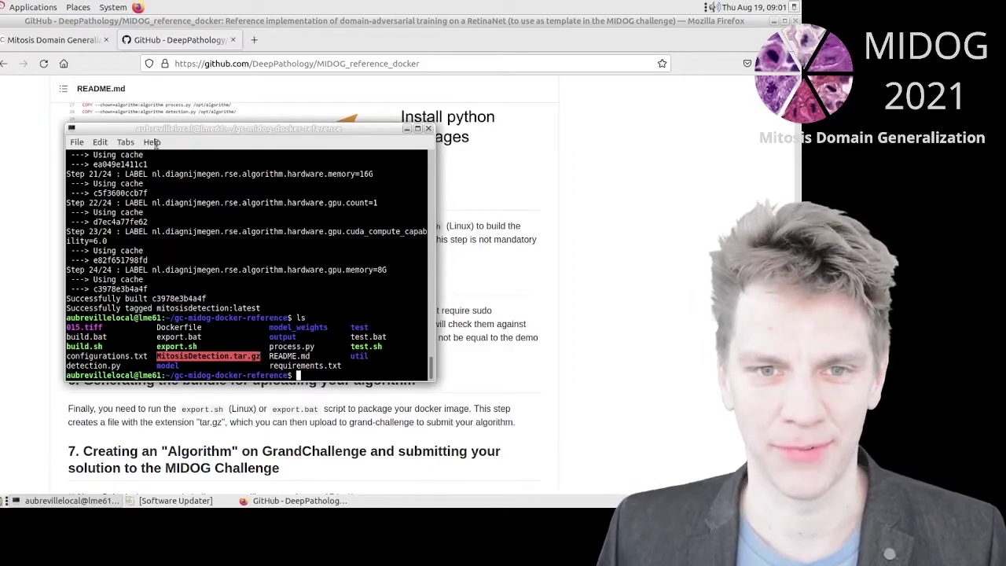
Switch to the MIDOG 2021 challenge site in the browser and start joining the challenge
left_click(77, 47)
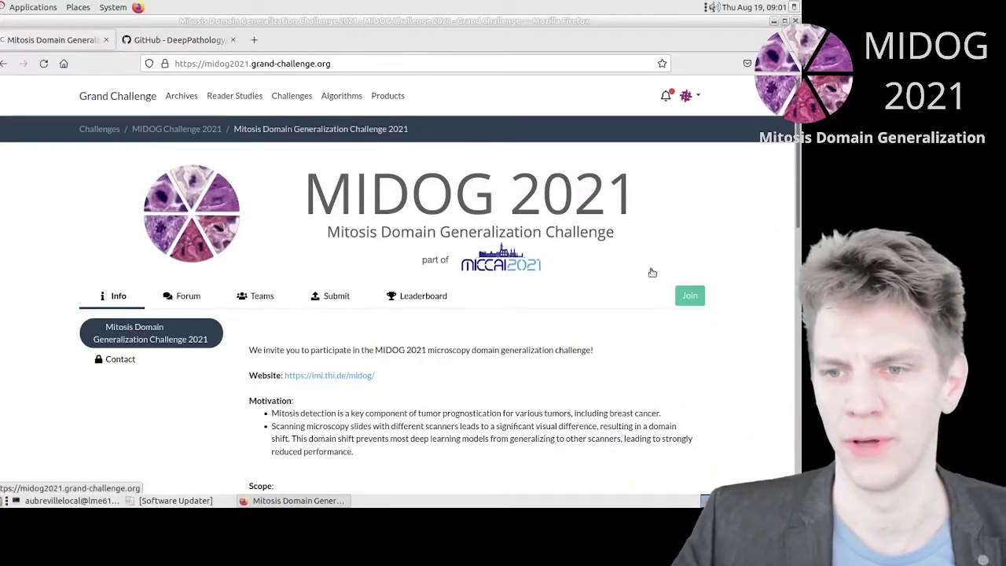
left_click(689, 298)
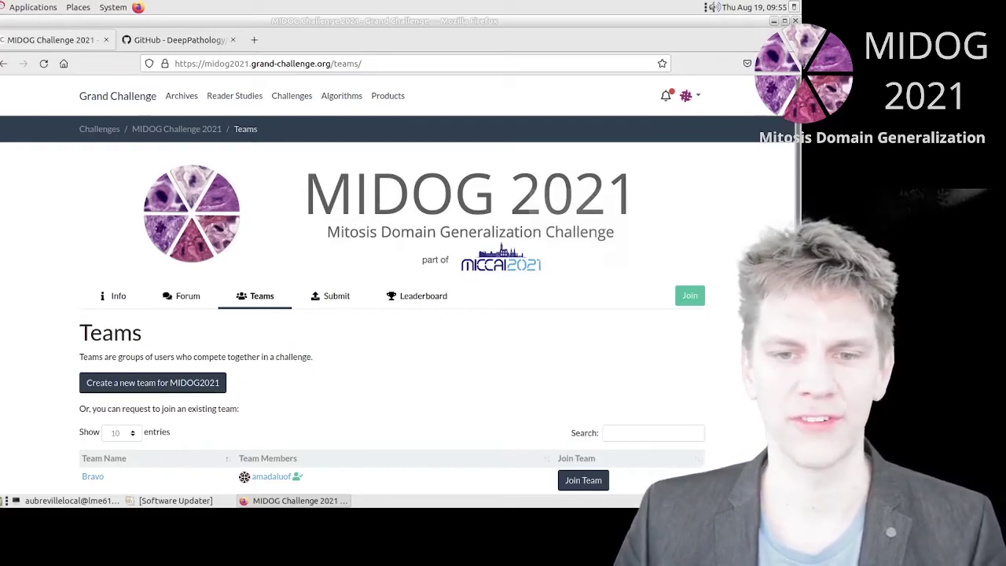
Open the form for creating a new MIDOG2021 team, review its fields and go back
left_click(142, 386)
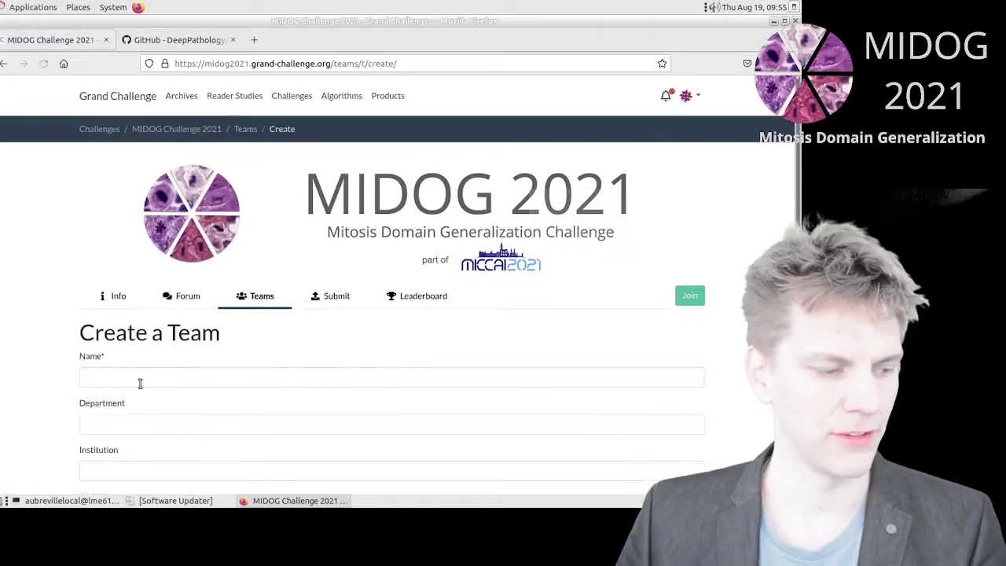
scroll(68, 390, "down", 5)
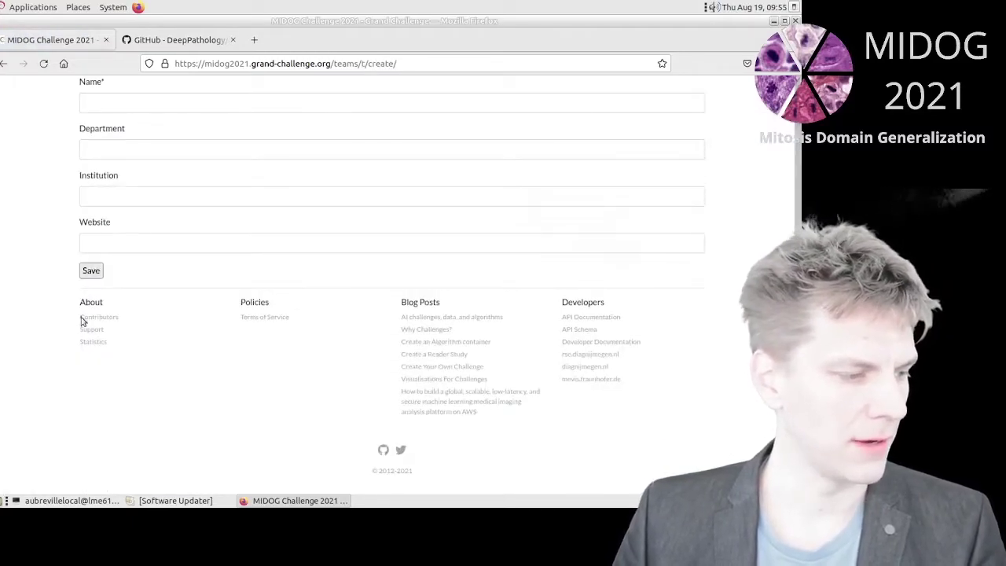
left_click(4, 65)
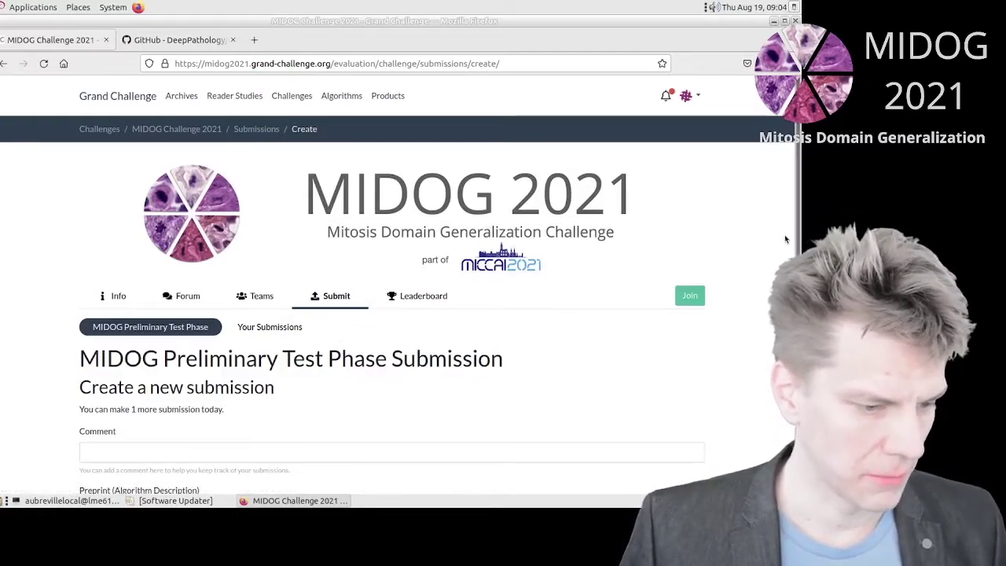
Check the Algorithm choices in the preliminary test phase submission form and follow its link to create a new algorithm
scroll(784, 238, "down", 1)
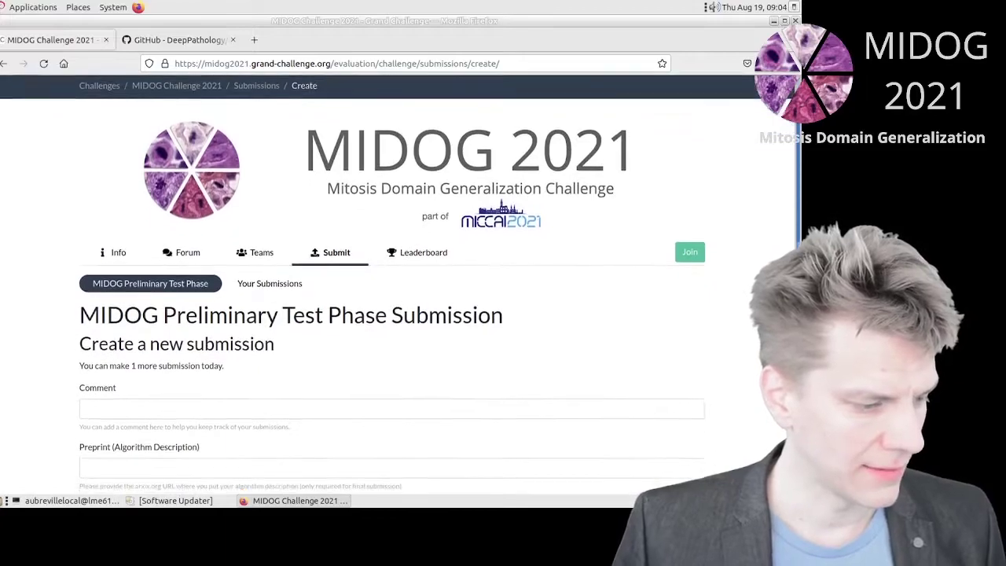
scroll(785, 238, "down", 3)
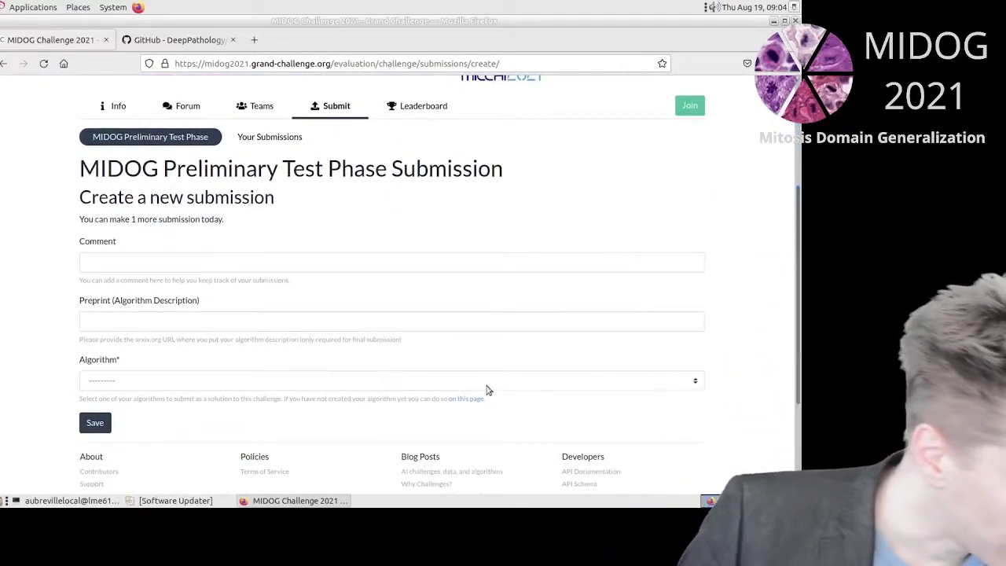
left_click(234, 382)
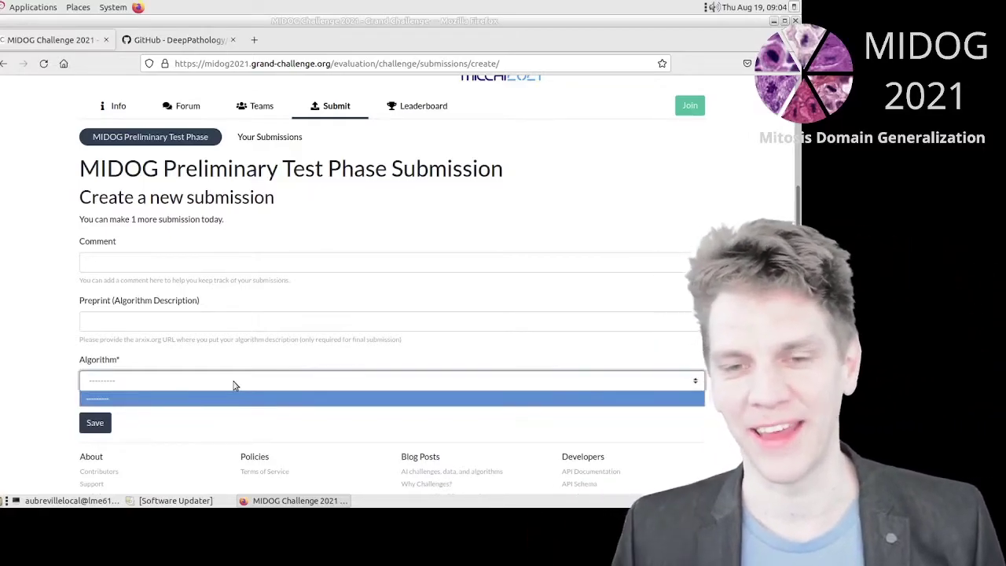
left_click(238, 398)
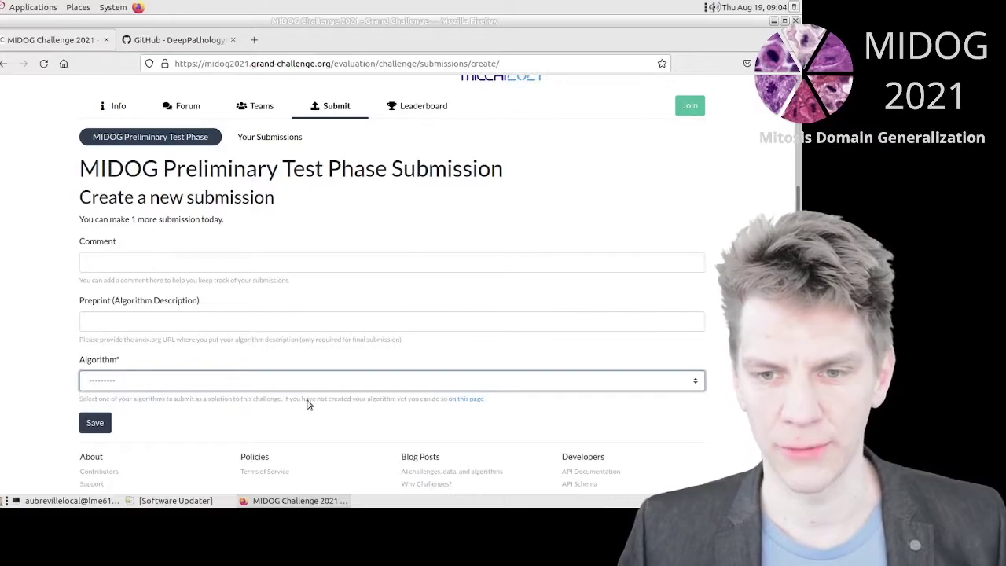
left_click(462, 401)
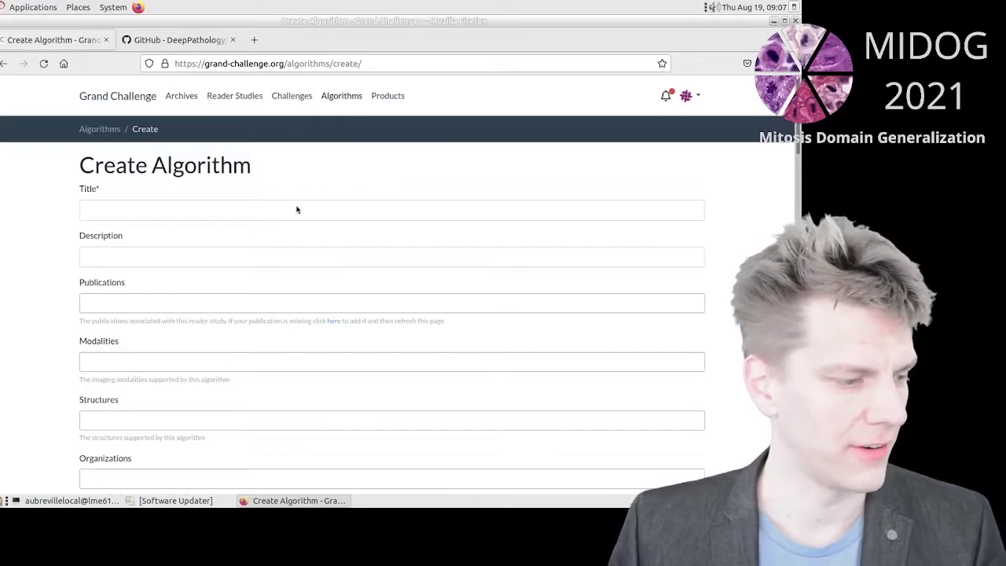
Set the new algorithm's title to "MIDOG Reference Test Algorithm"
left_click(265, 215)
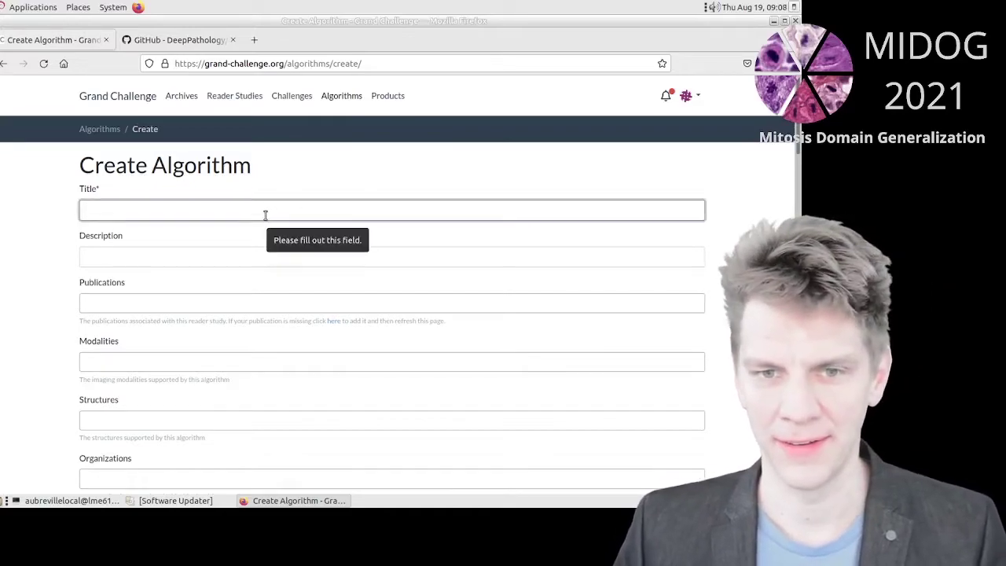
type("MIDOG")
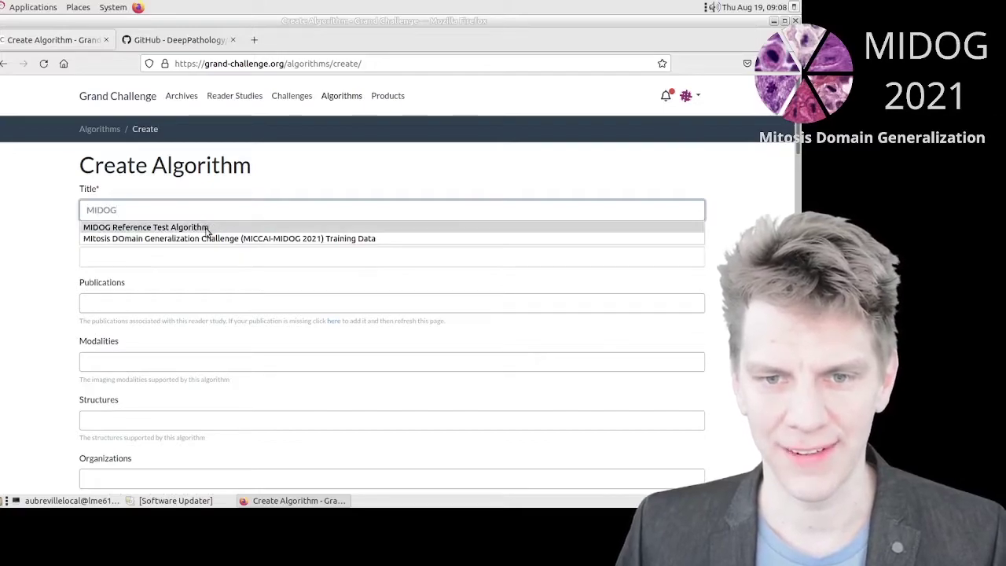
left_click(207, 231)
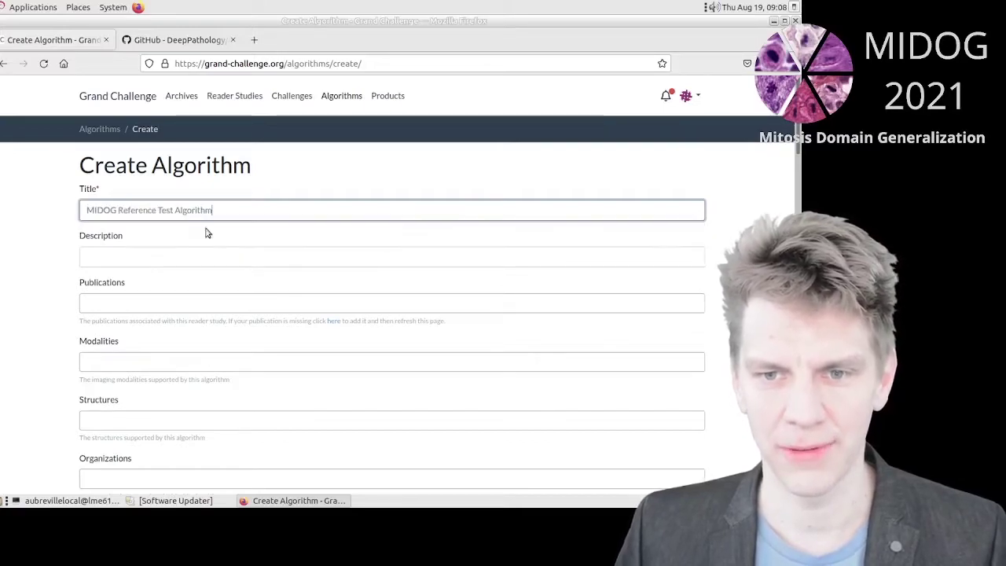
Look through the publications that can be associated with the algorithm, leaving the description and publications empty
left_click(126, 250)
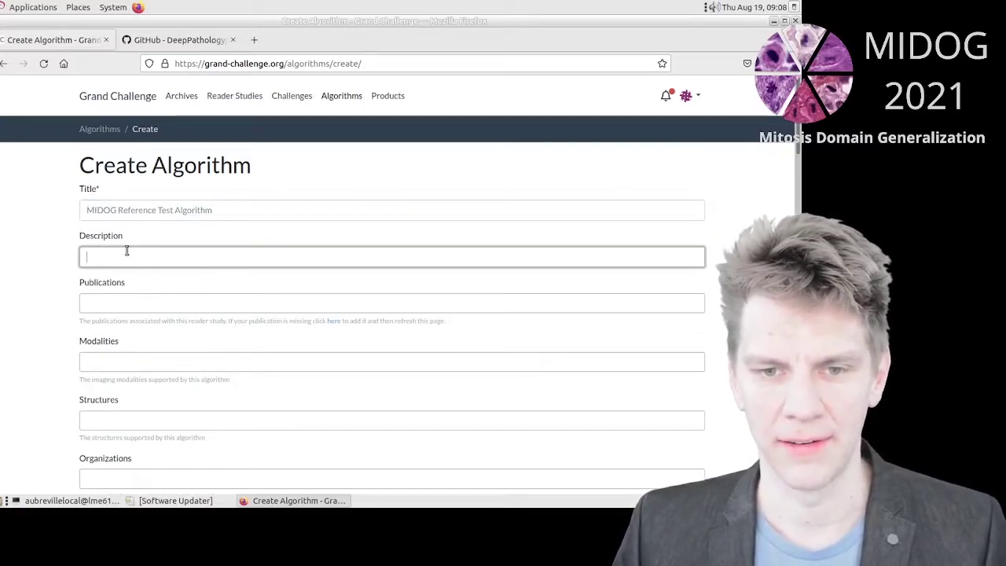
left_click(112, 298)
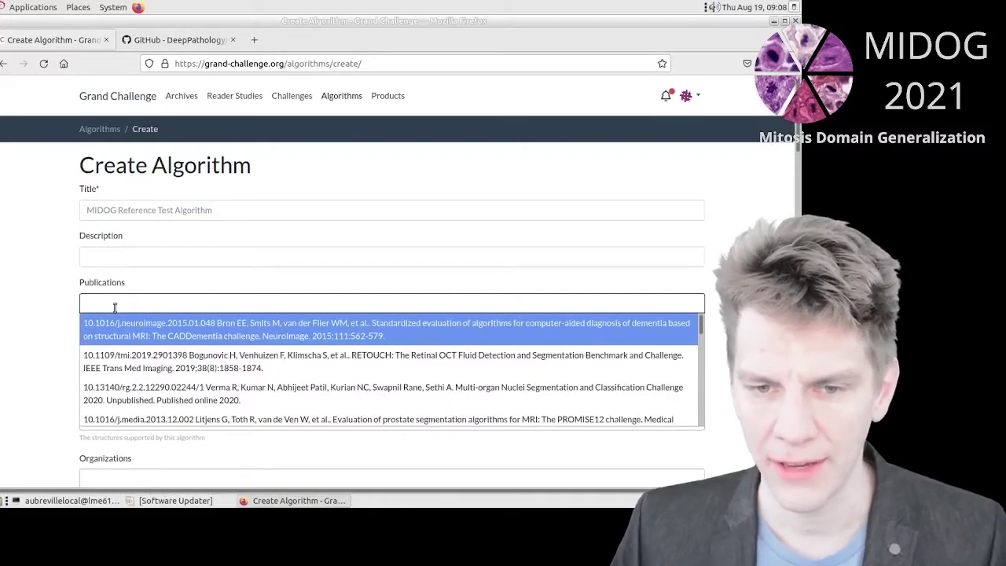
scroll(126, 346, "down", 3)
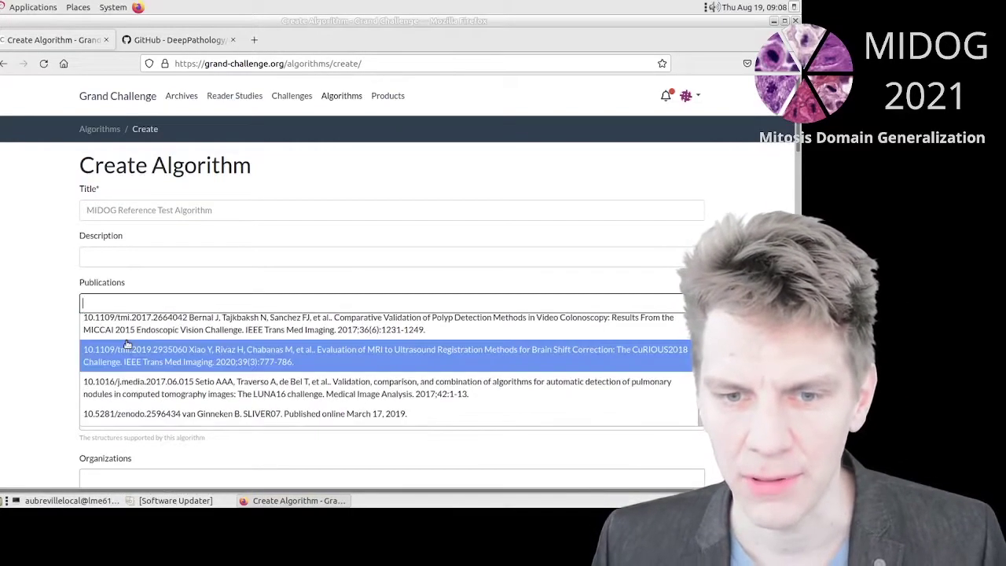
scroll(126, 346, "down", 3)
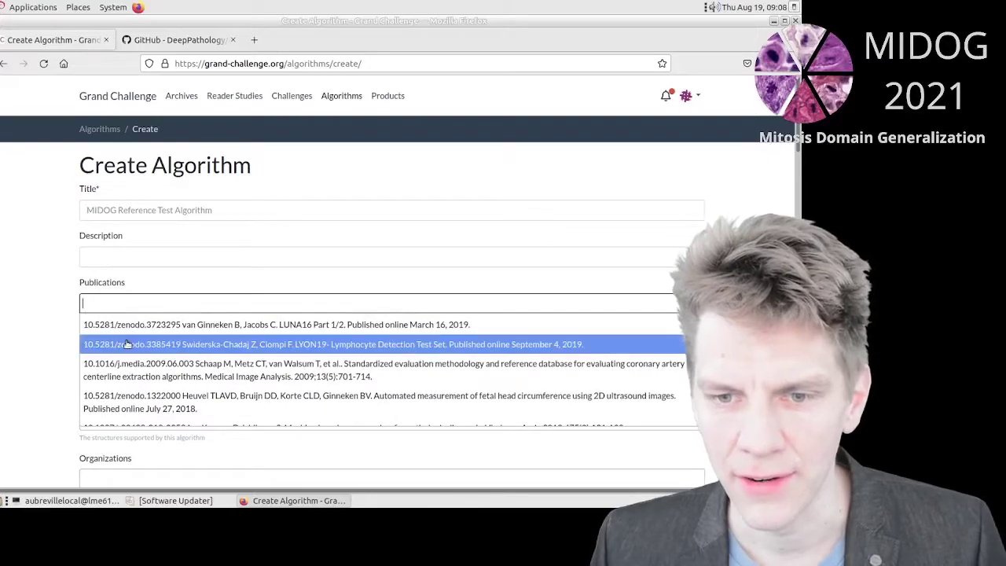
scroll(126, 346, "down", 3)
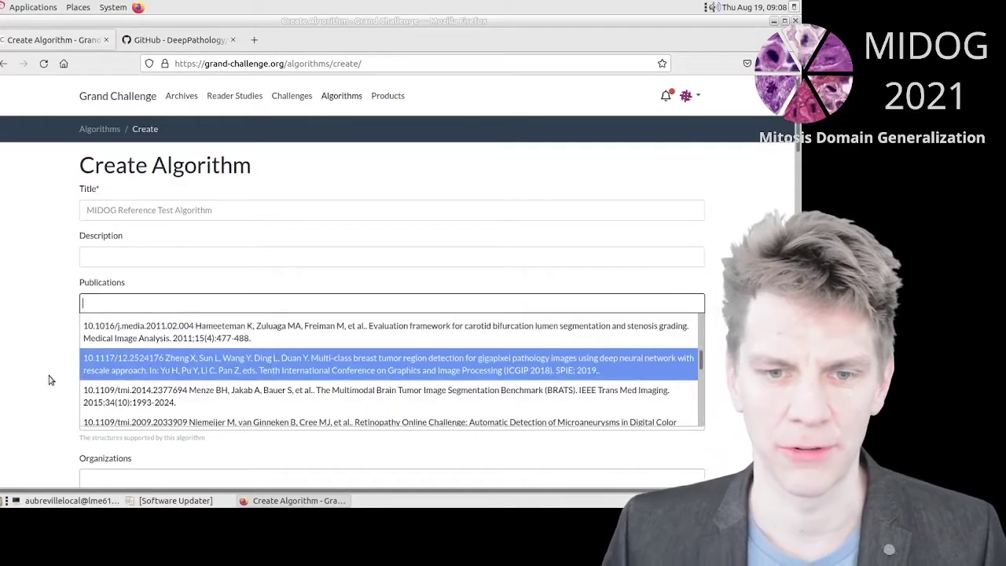
left_click(49, 381)
Choose midog_logo.png from the home folder as the algorithm's logo
scroll(49, 375, "down", 5)
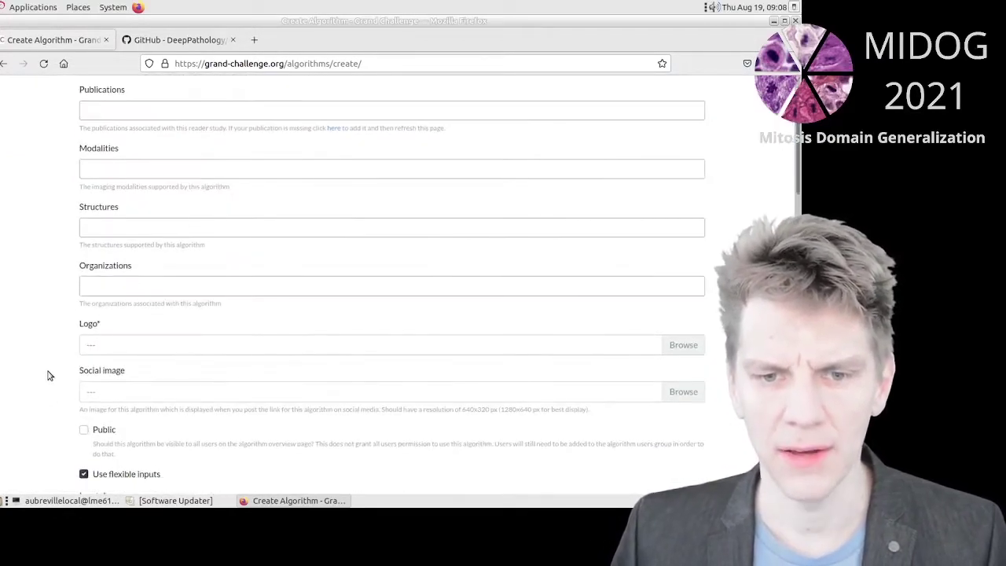
left_click(681, 347)
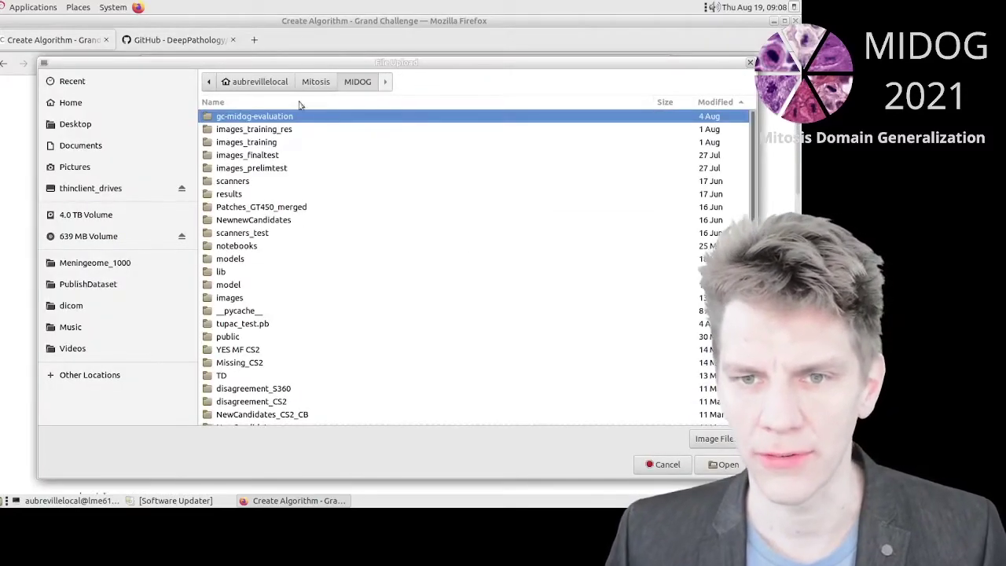
left_click(266, 88)
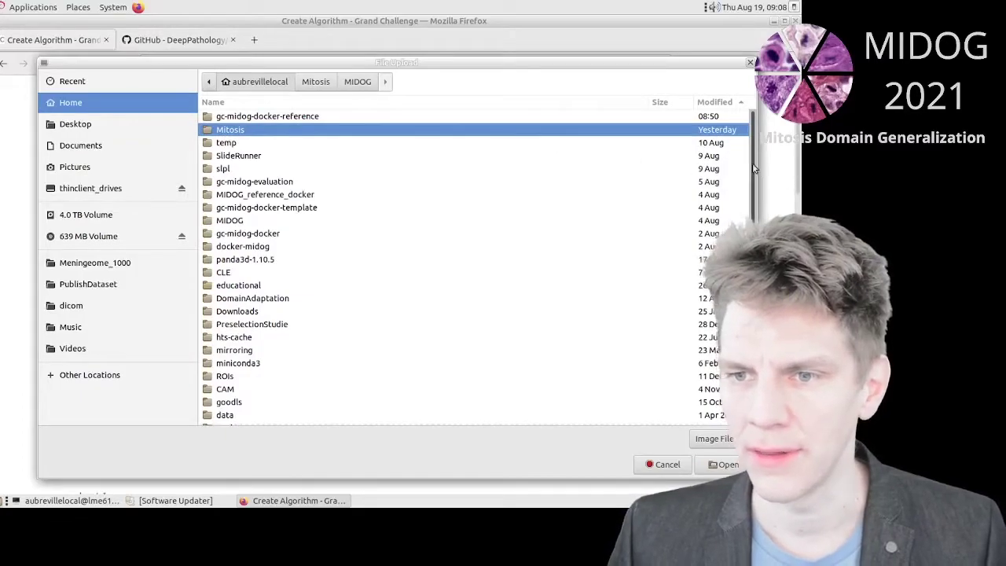
scroll(754, 169, "down", 5)
scroll(476, 267, "down", 2)
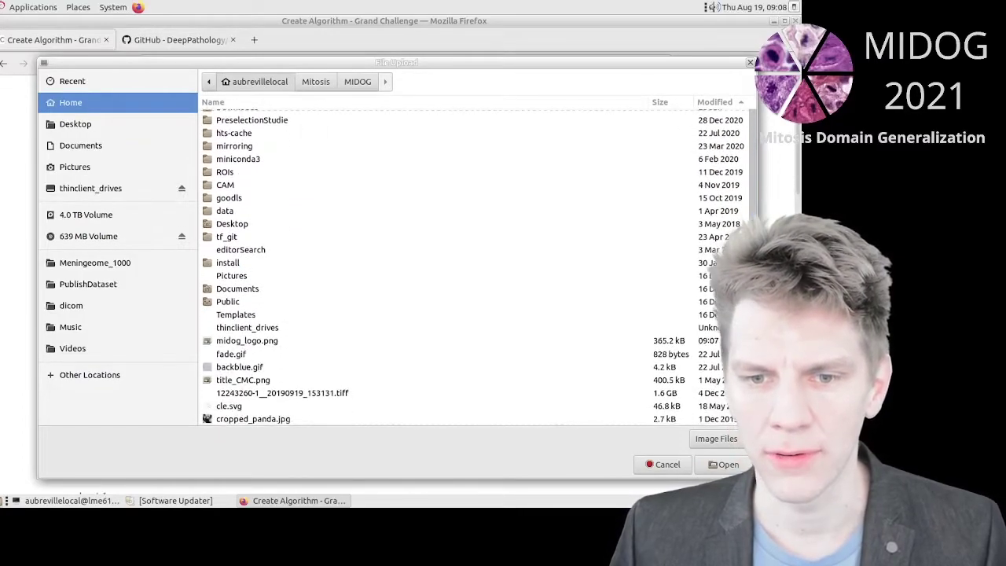
double_click(266, 342)
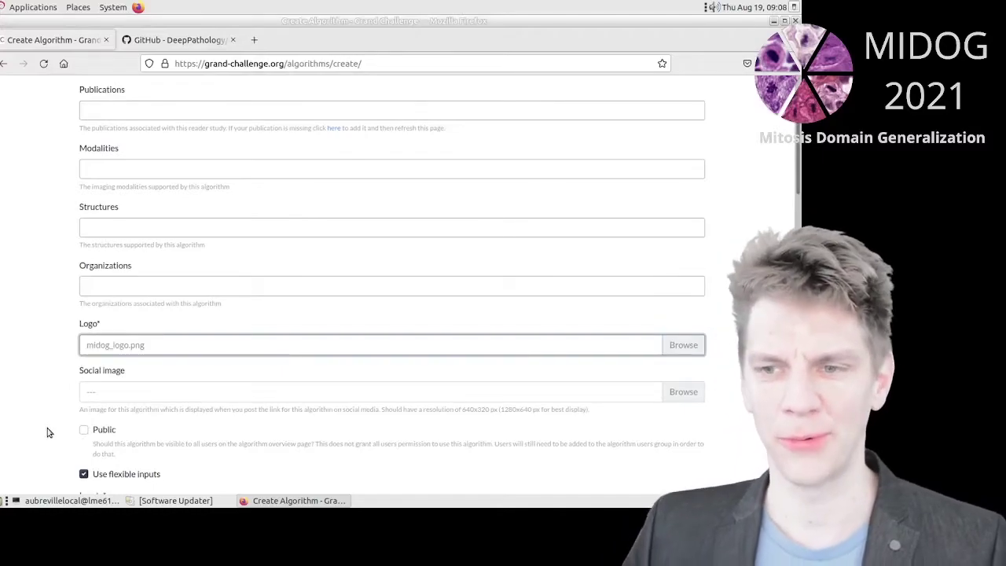
Set the algorithm's workstation to Viewer CIRRUS Core (Public)
scroll(47, 432, "down", 10)
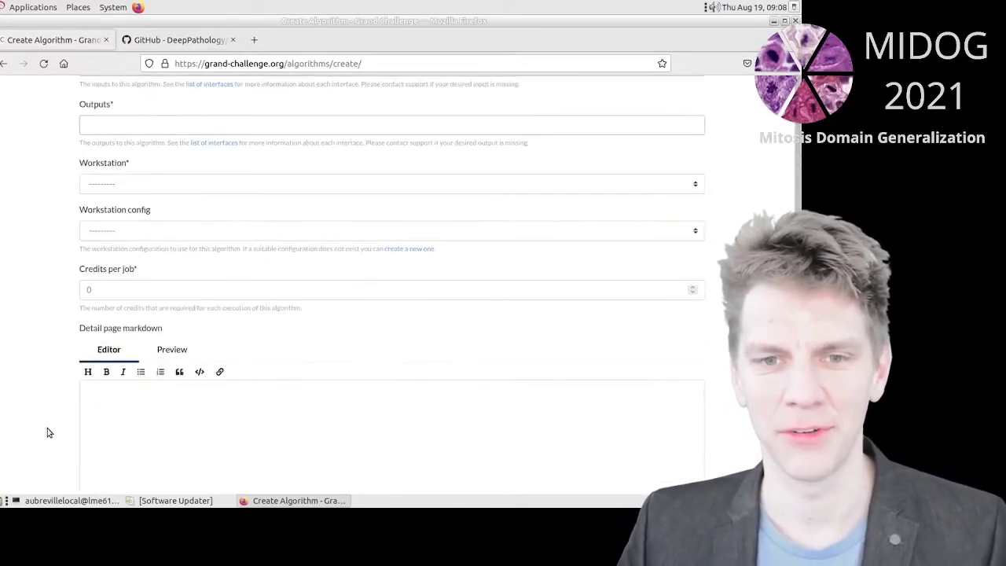
left_click(148, 187)
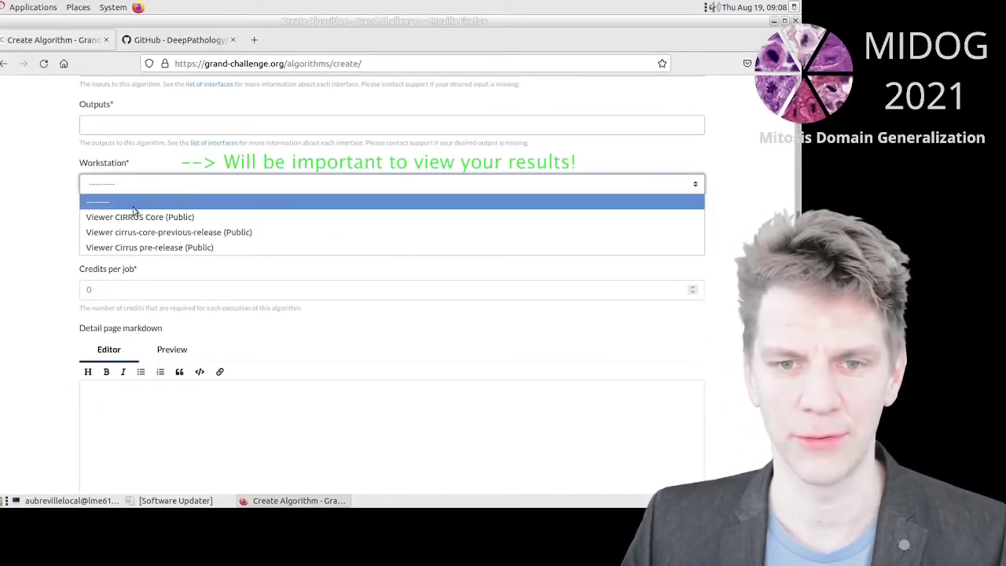
left_click(131, 220)
left_click(59, 288)
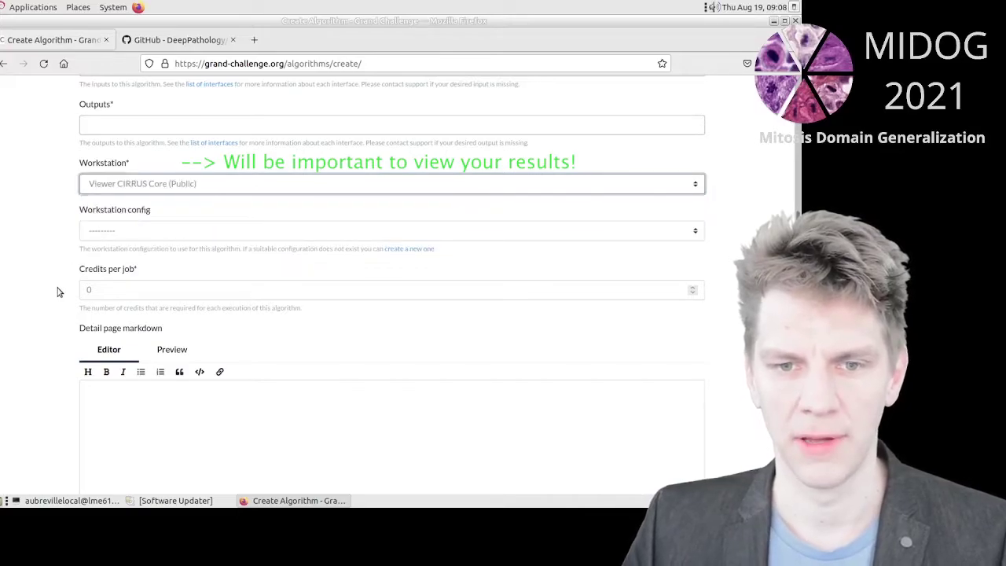
Set the algorithm's input to Generic Medical Image (Image) and its output to Mitotic Figures (Multiple points)
scroll(57, 291, "up", 6)
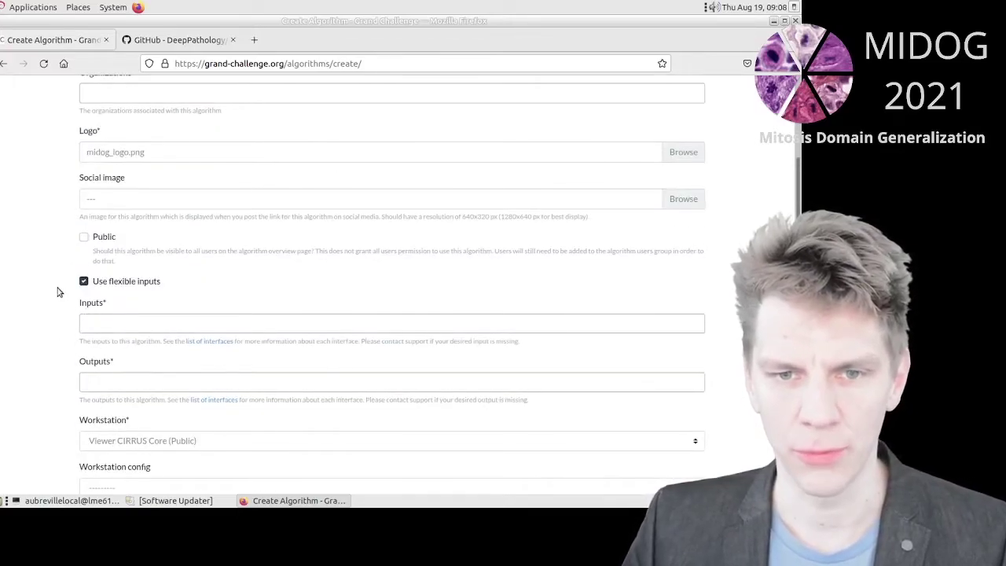
left_click(107, 326)
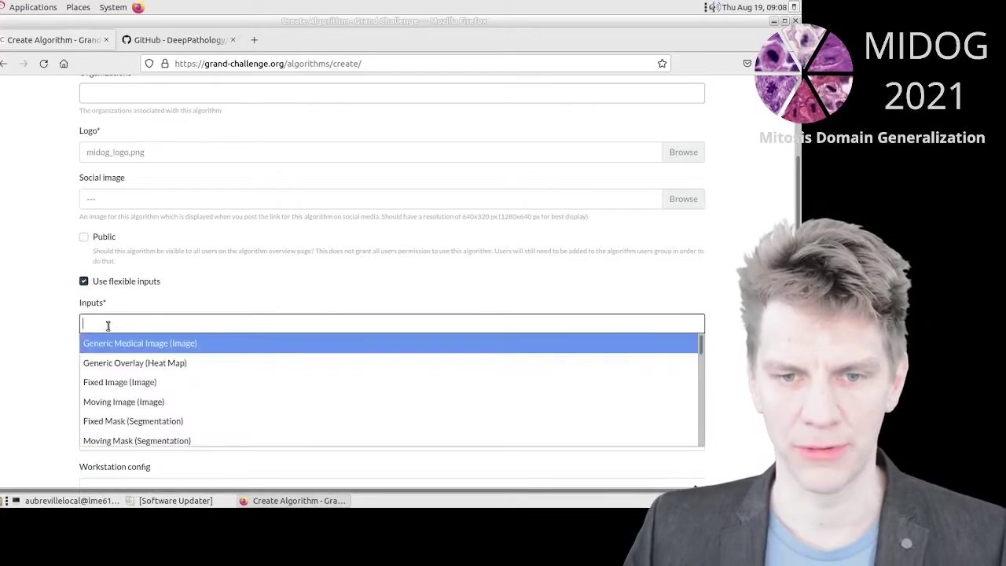
left_click(169, 352)
left_click(125, 382)
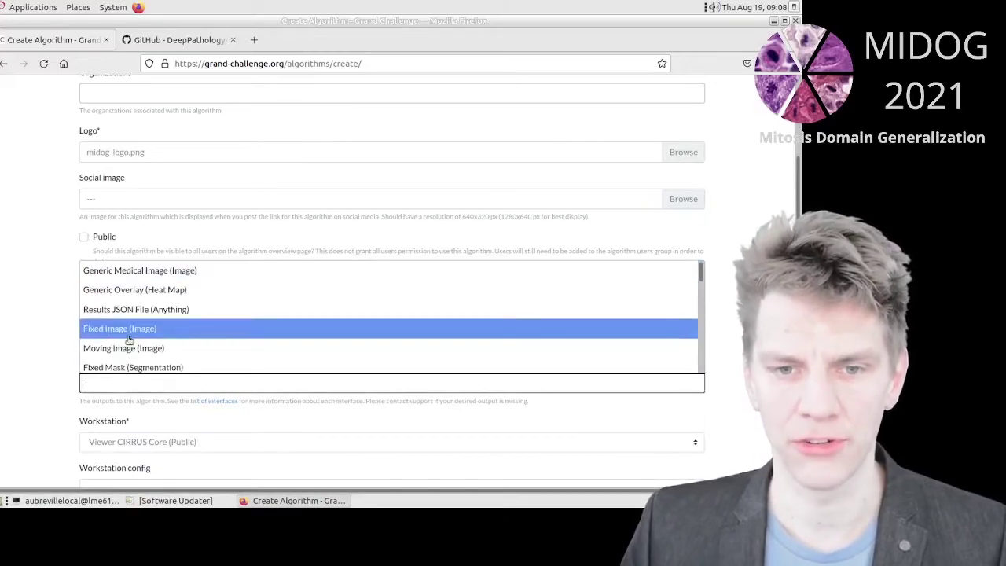
type("mit")
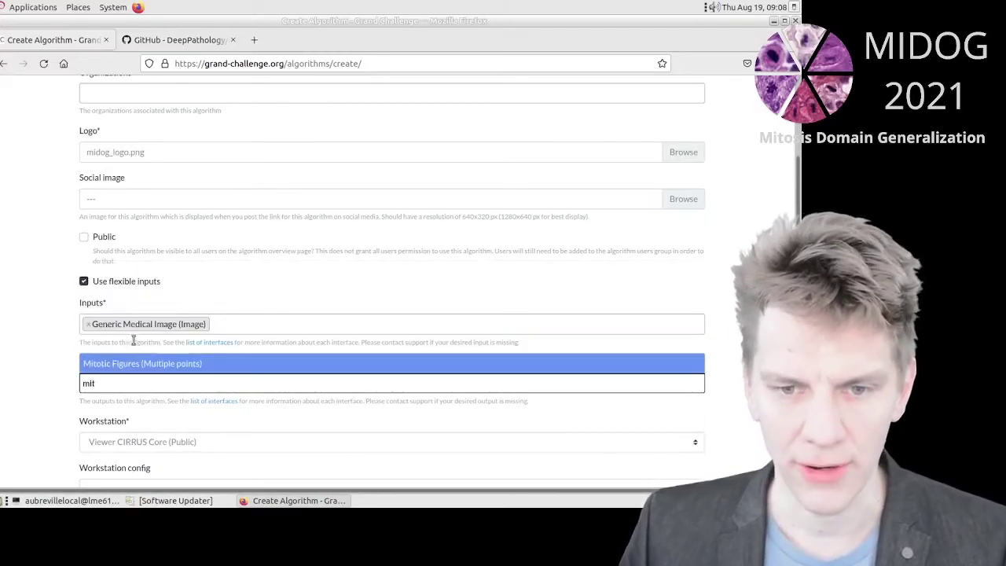
left_click(136, 363)
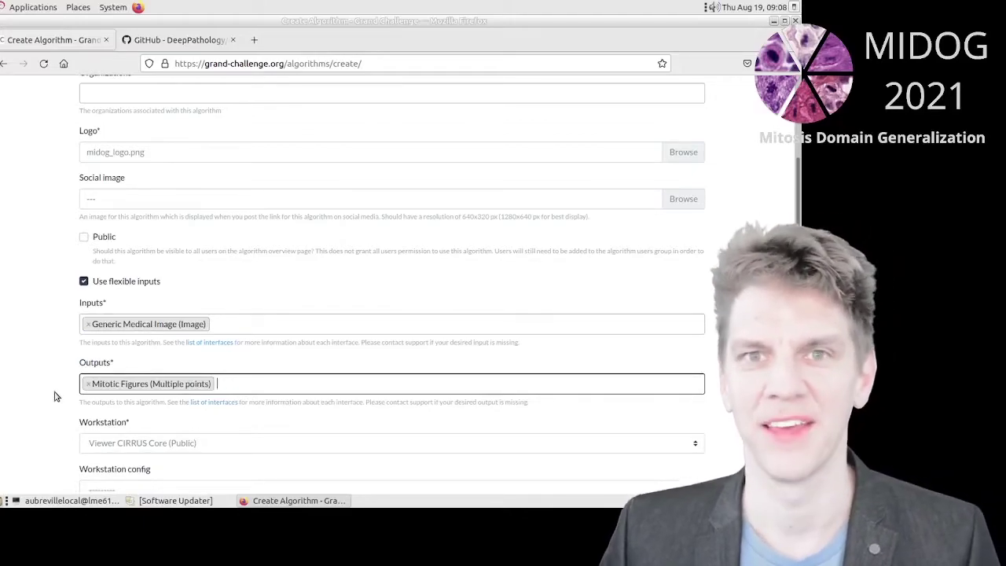
Review the remaining algorithm settings, leave them at their defaults and save the new algorithm
scroll(55, 396, "down", 15)
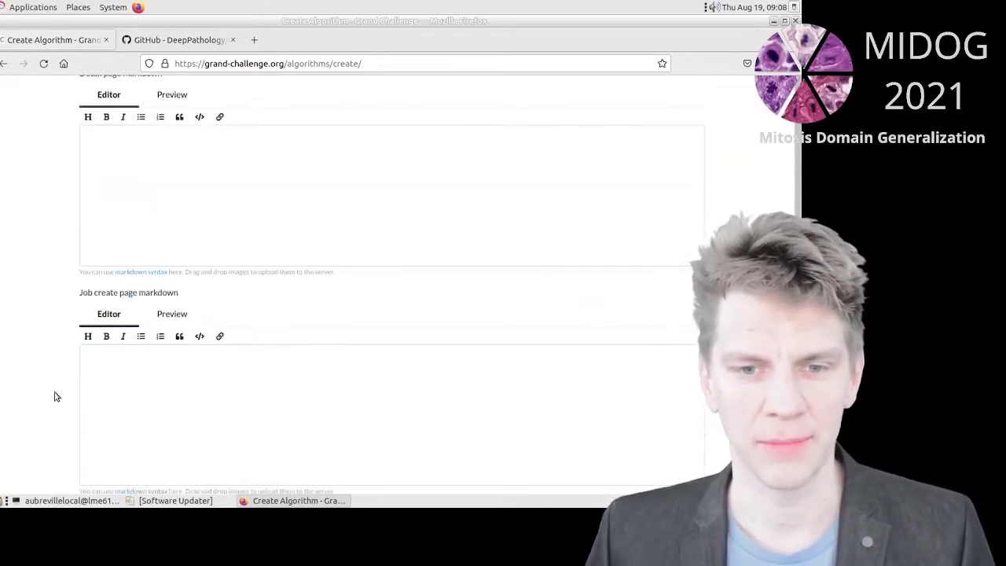
scroll(55, 396, "down", 5)
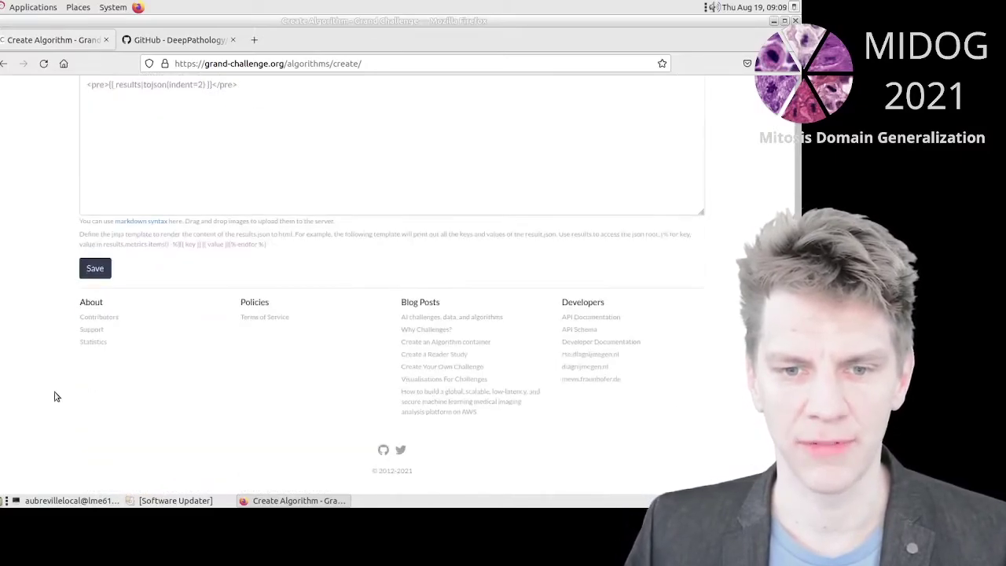
scroll(55, 396, "up", 20)
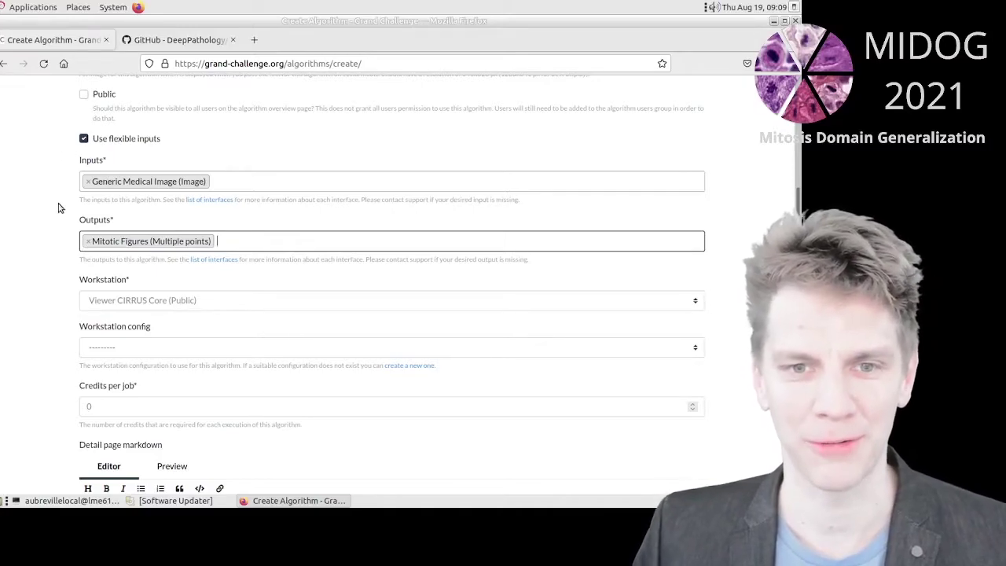
scroll(58, 206, "down", 15)
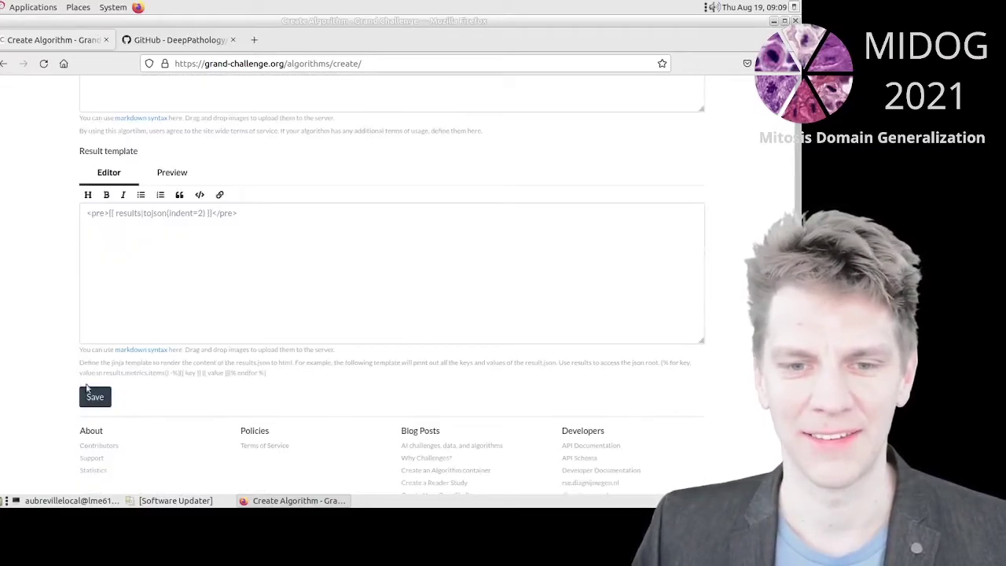
left_click(99, 401)
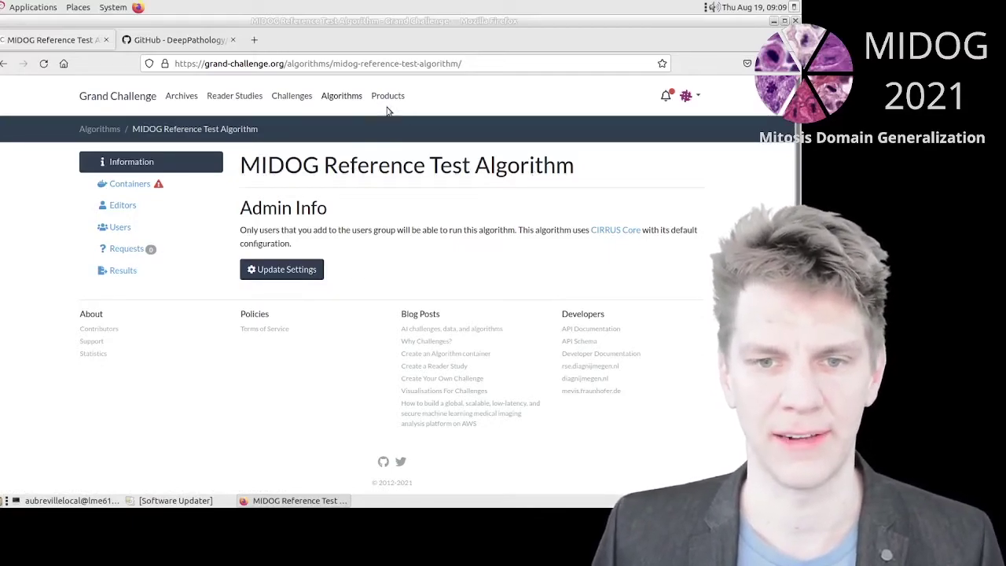
Upload MitosisDetection.tar.gz from the gc-midog-docker-reference folder as the algorithm's container image, with GPU required
left_click(136, 187)
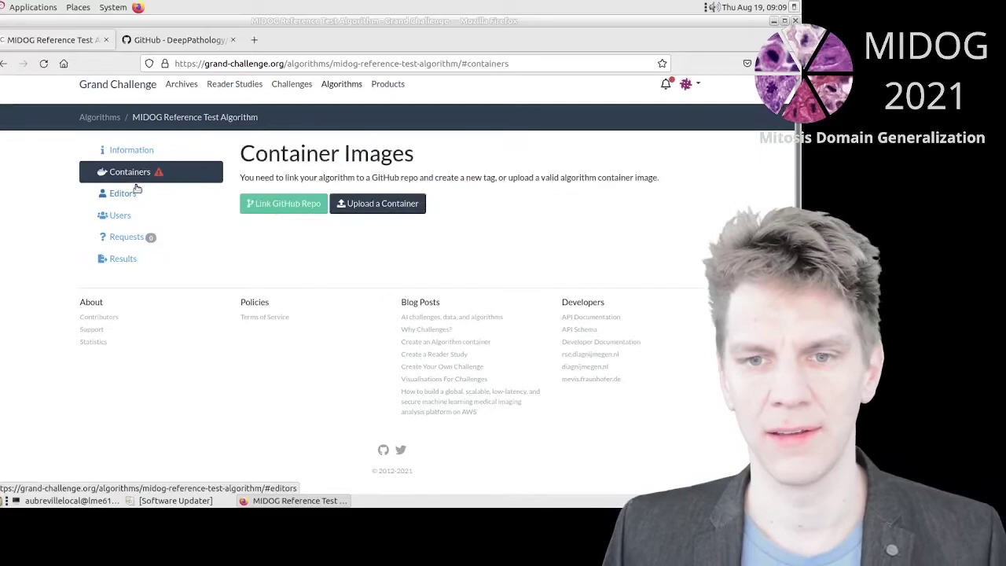
left_click(382, 204)
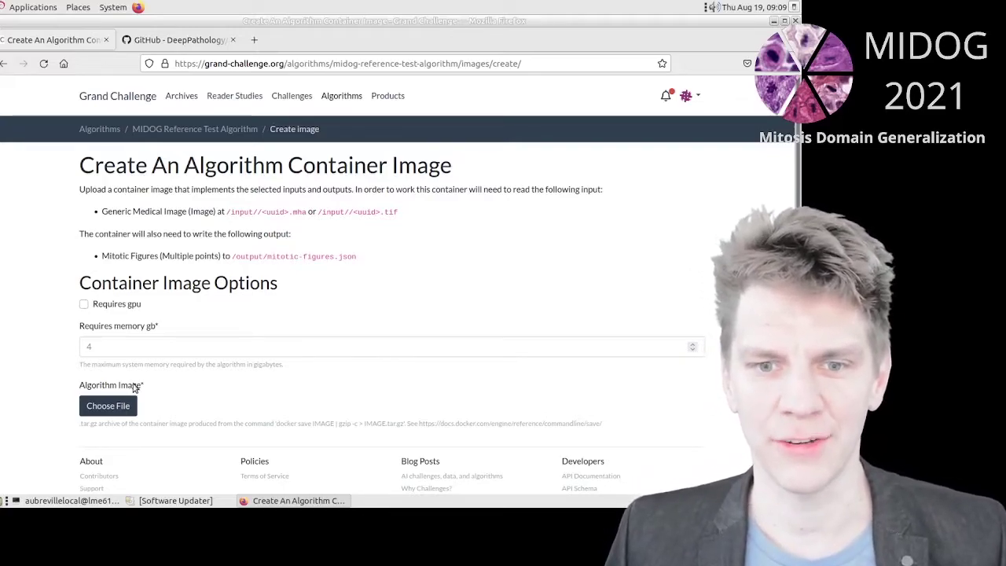
left_click(84, 306)
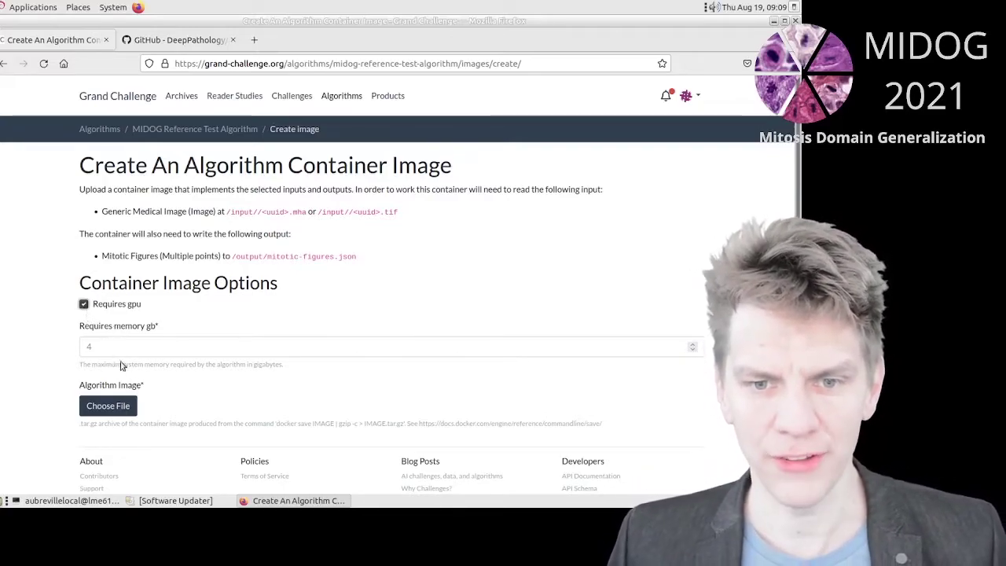
left_click(104, 410)
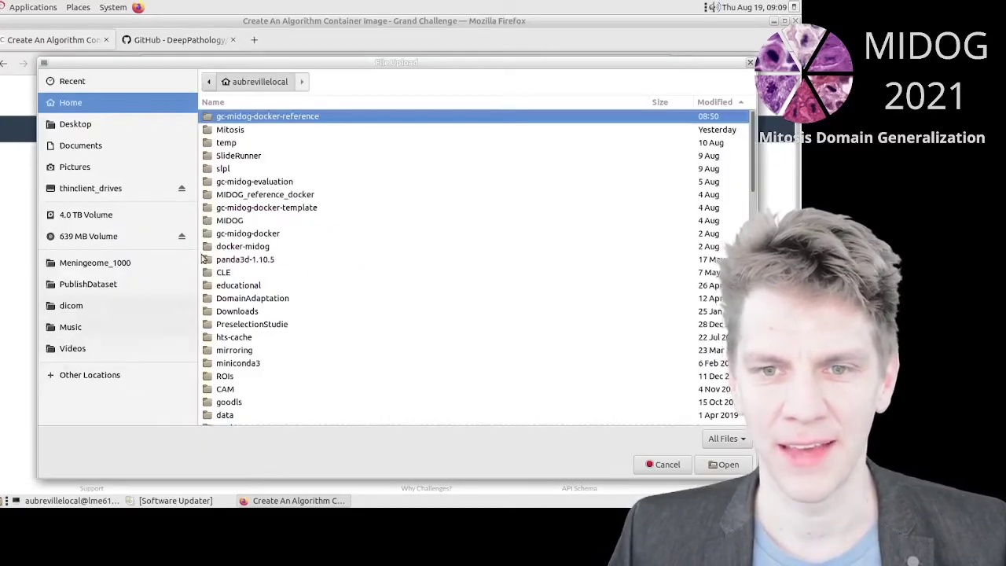
double_click(273, 121)
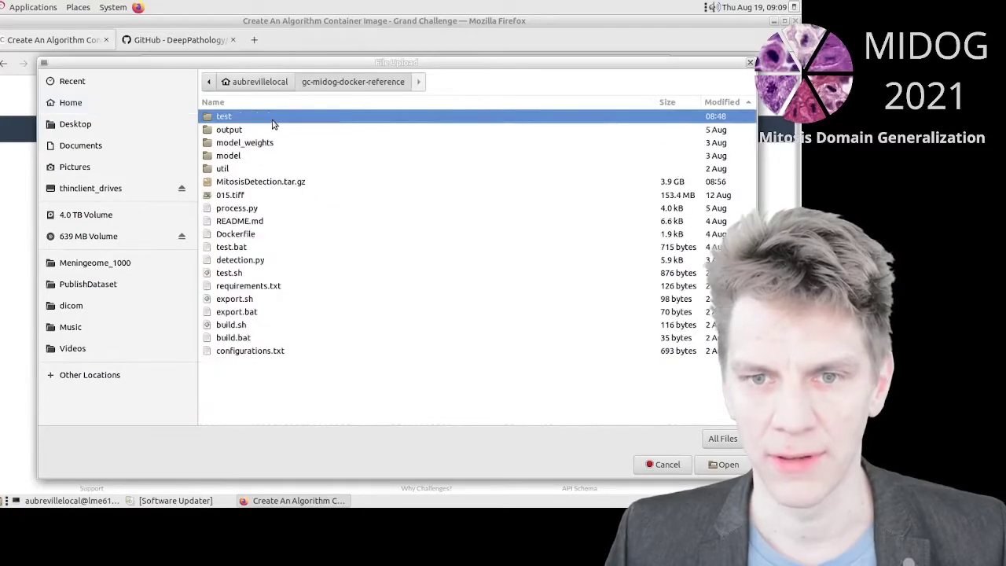
left_click(272, 185)
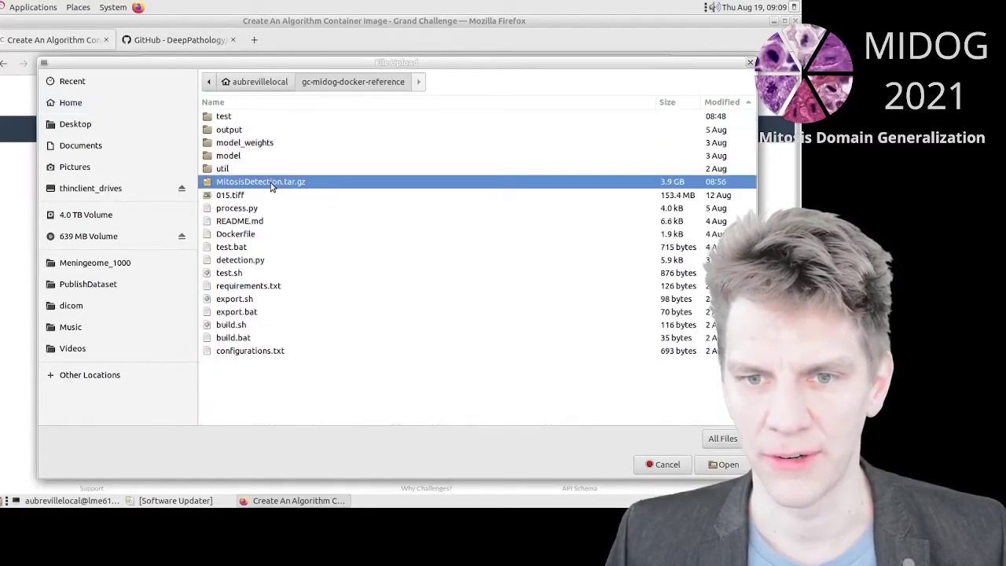
double_click(272, 185)
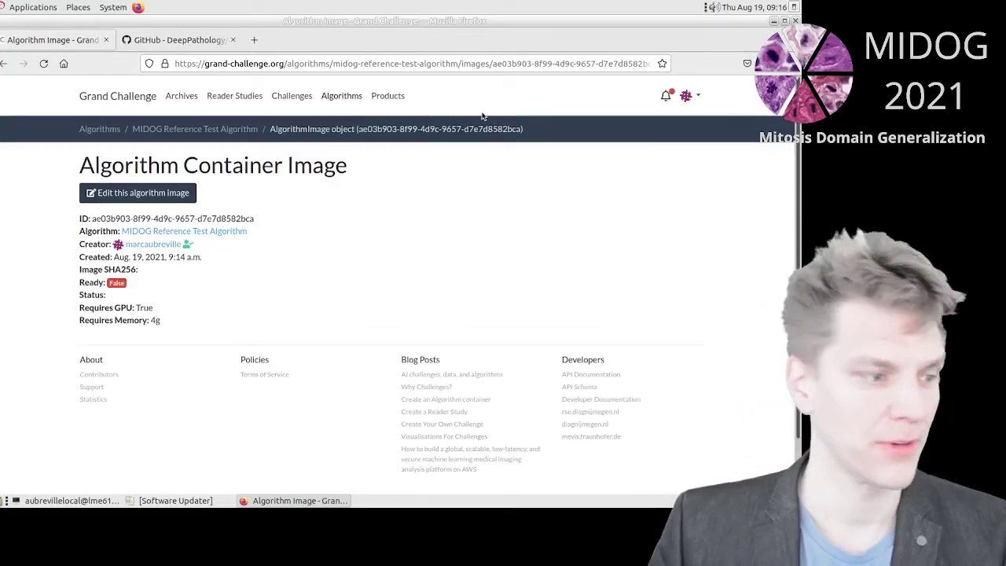
Check the algorithm's container images and view the details of the uploaded one to see whether it is ready
left_click(180, 130)
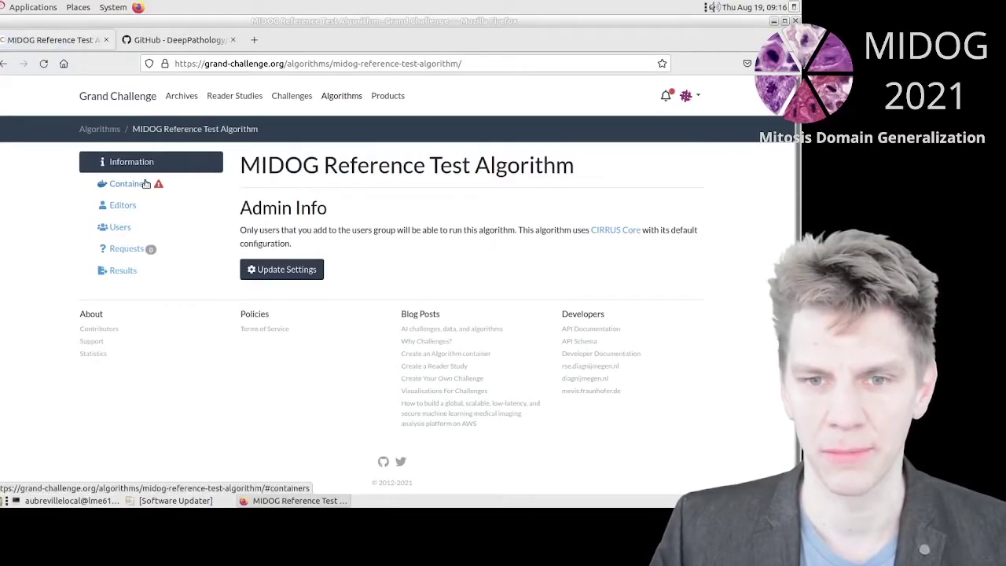
left_click(136, 184)
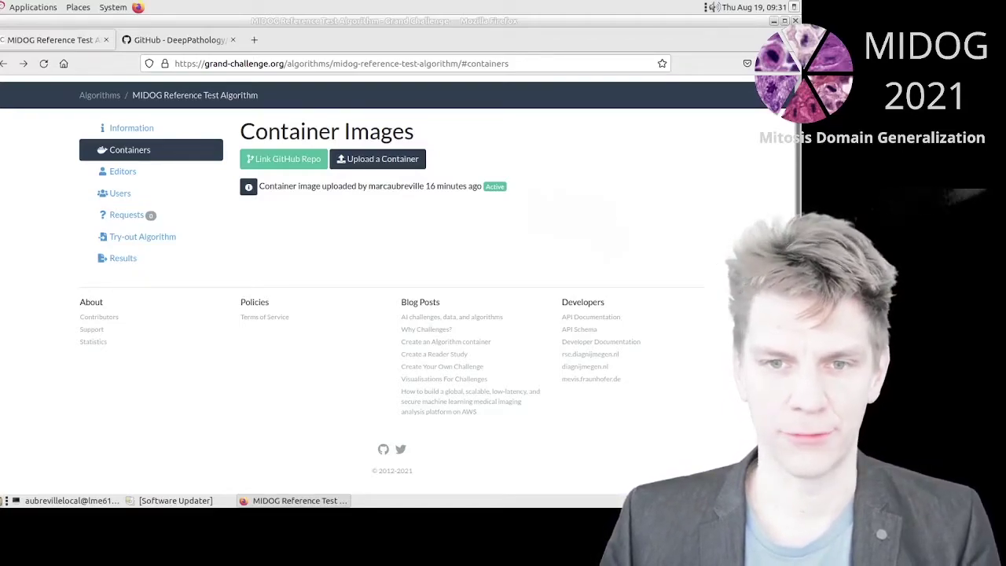
left_click(249, 189)
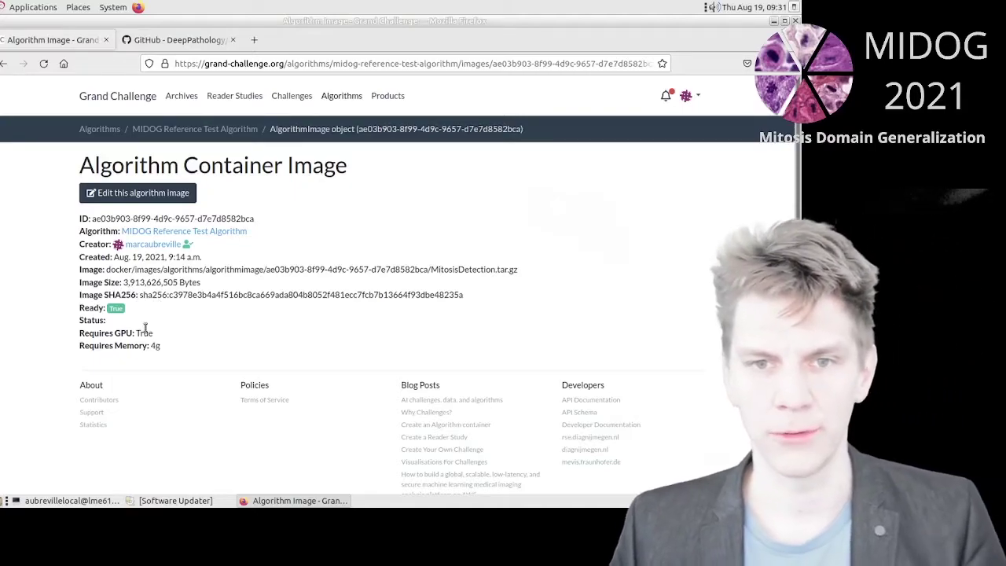
Try out the MIDOG Reference Test Algorithm on the image 007.tiff from the test folder of gc-midog-docker-reference
left_click(191, 130)
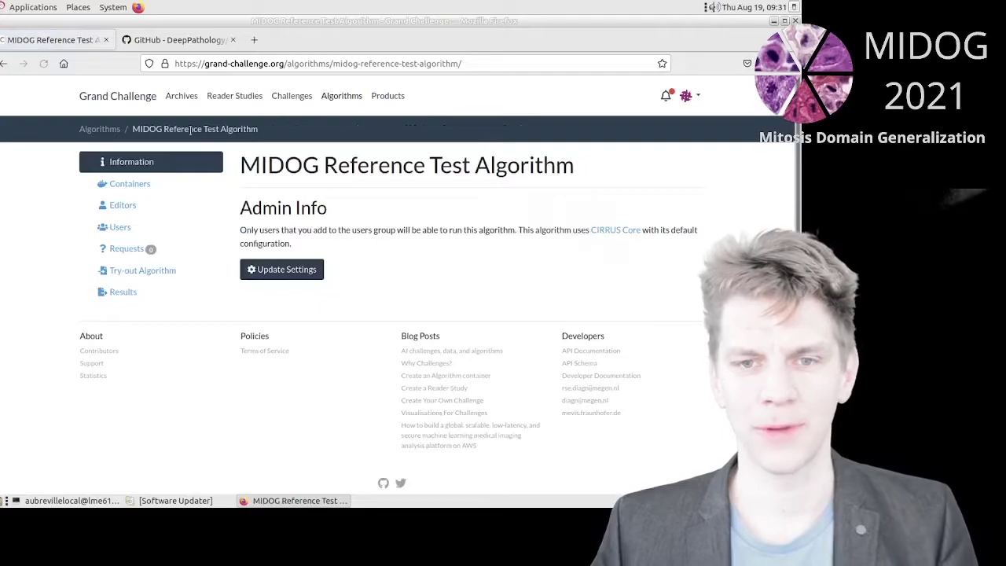
left_click(145, 271)
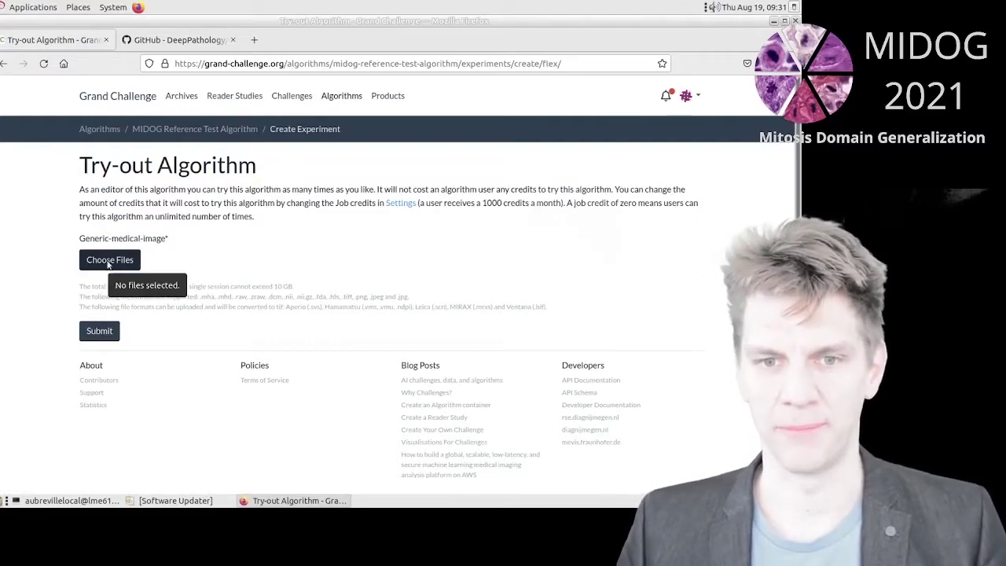
left_click(109, 264)
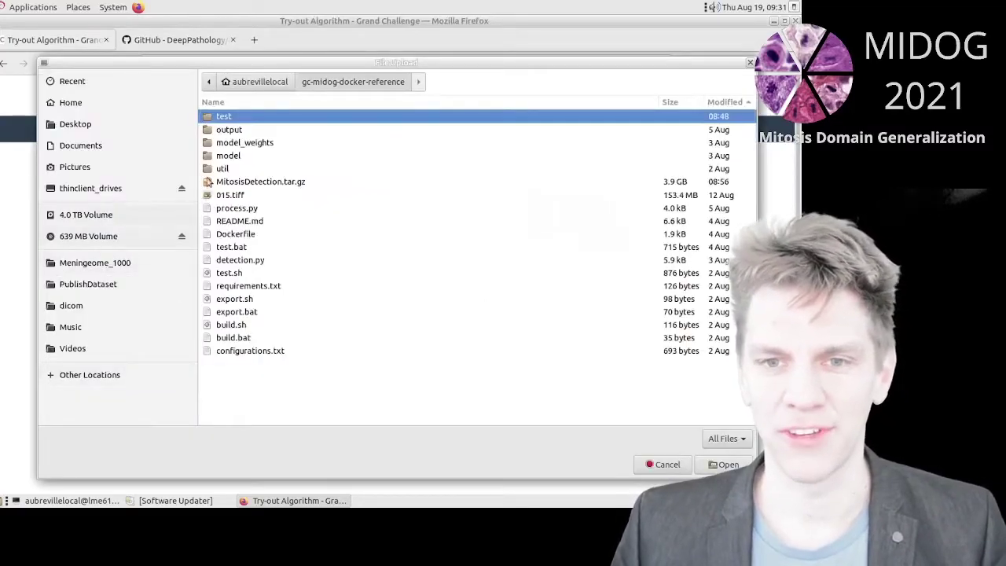
double_click(229, 117)
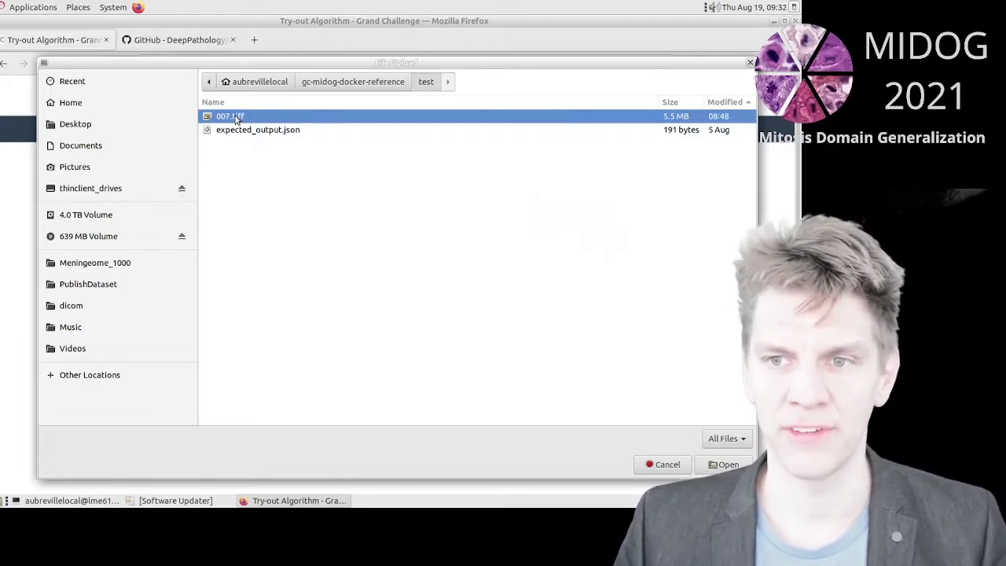
double_click(236, 118)
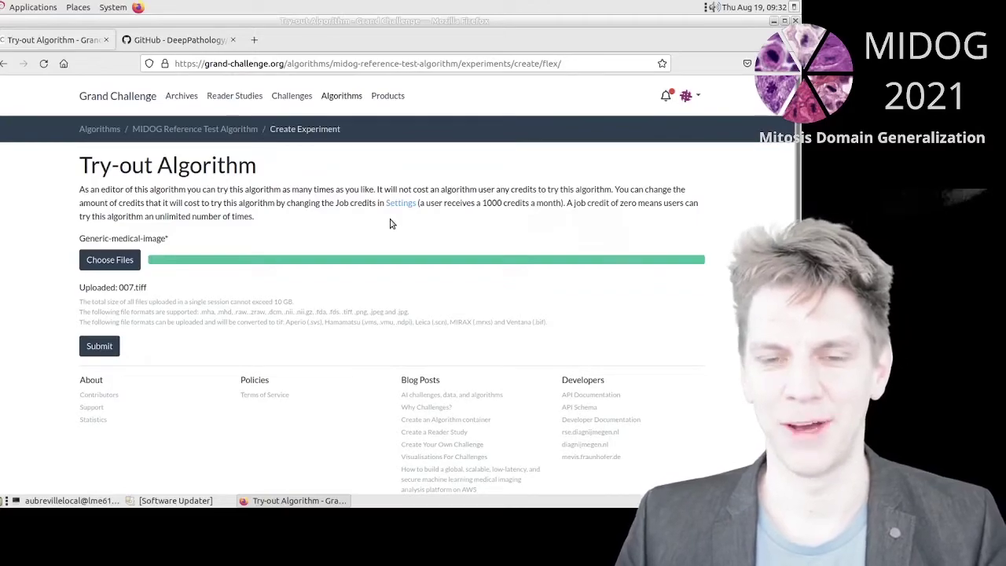
left_click(99, 347)
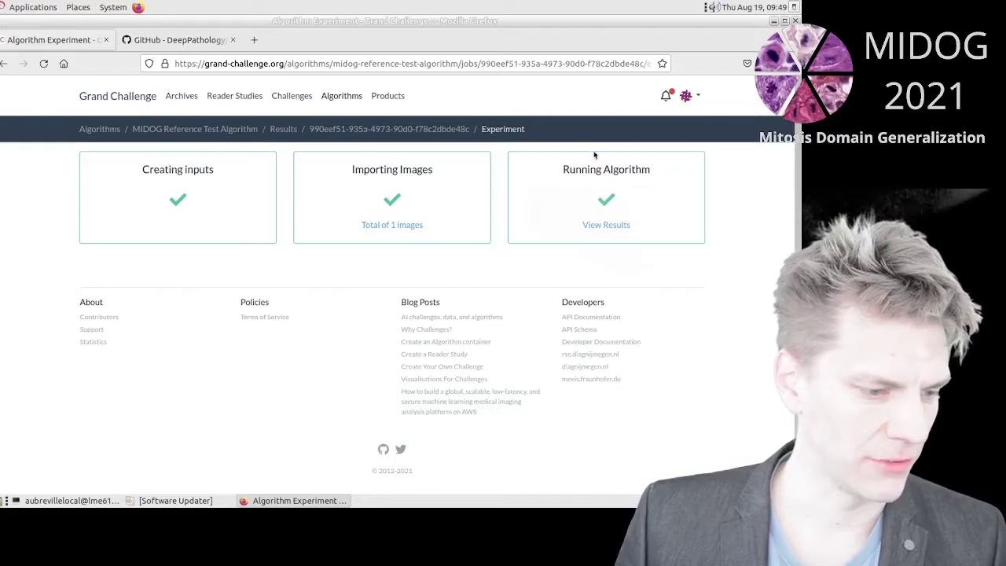
View the try-out result, inspecting its Mitotic Figures output data and the detections on the image in the result viewer
left_click(598, 226)
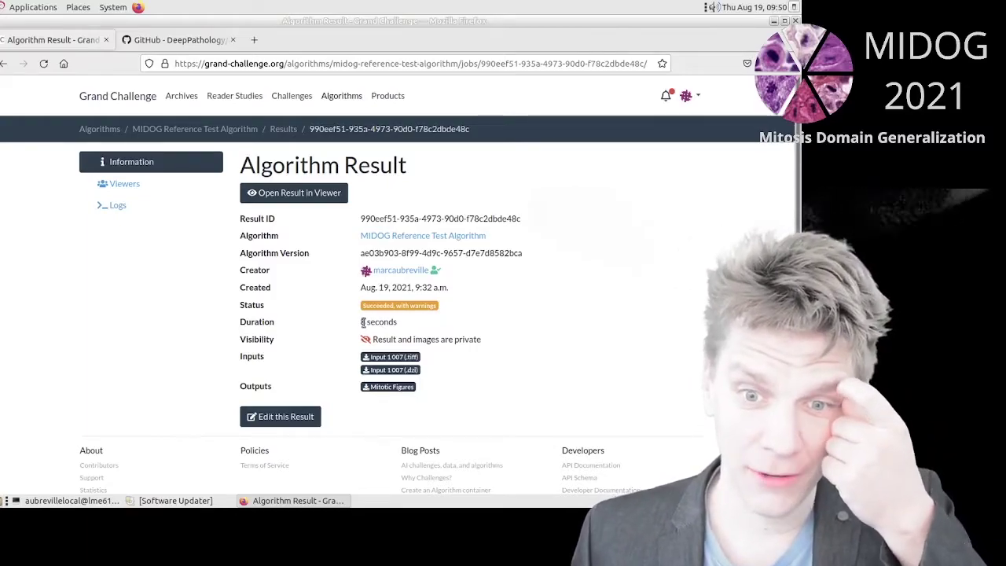
left_click(387, 386)
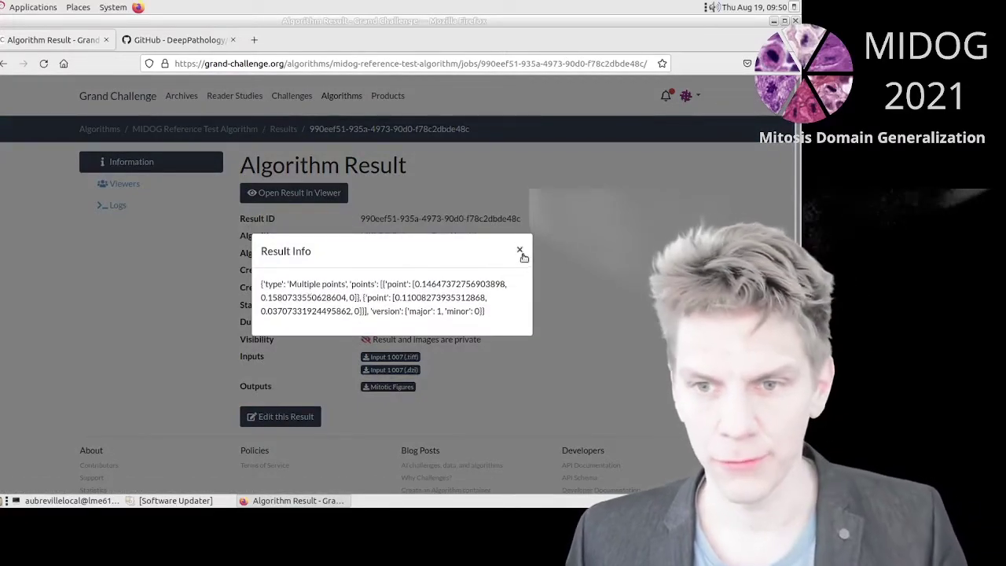
left_click(521, 253)
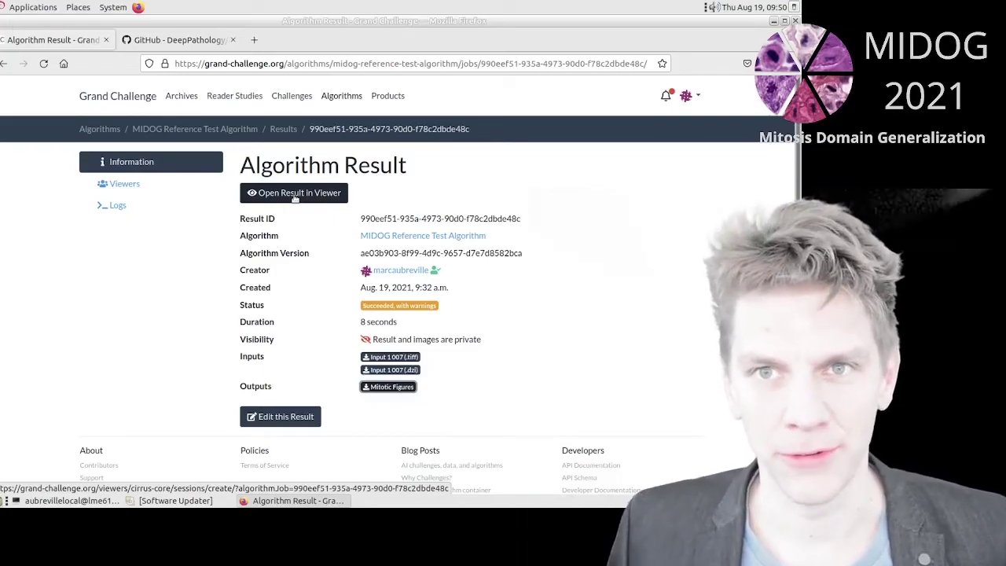
left_click(295, 196)
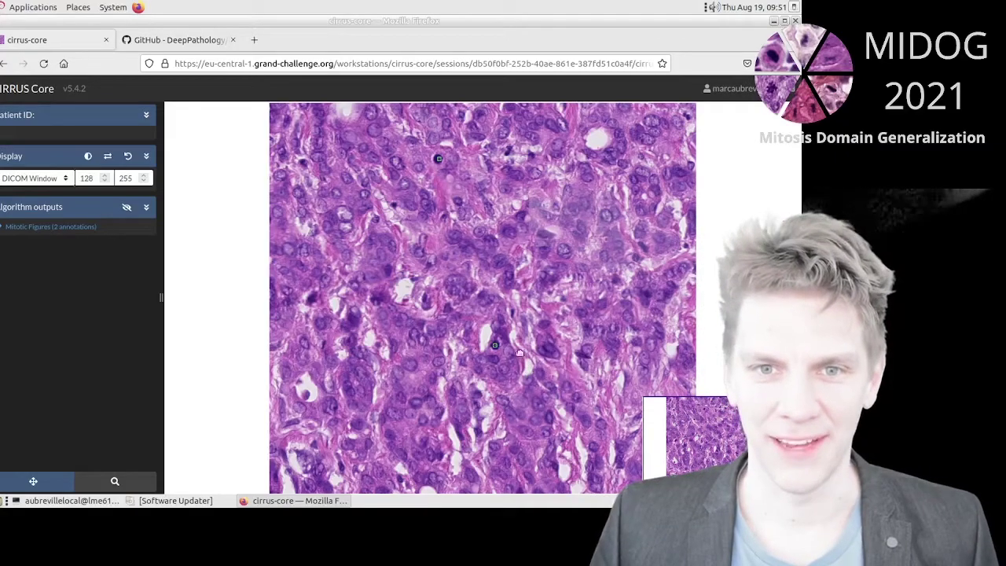
Leave the viewer and open the MIDOG 2021 challenge's new submission form for the MIDOG Preliminary Test Phase
right_click(4, 67)
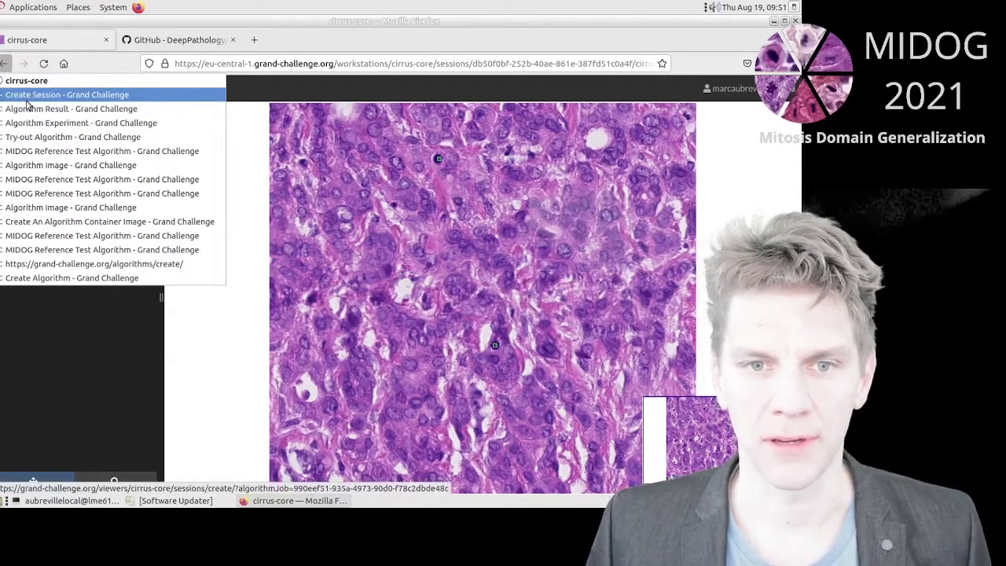
left_click(33, 152)
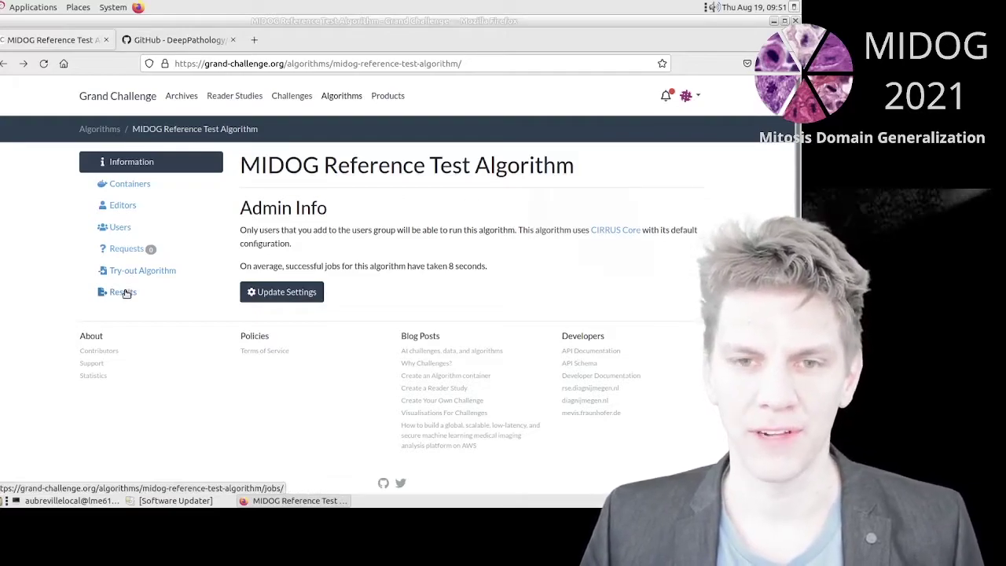
left_click(696, 99)
left_click(650, 169)
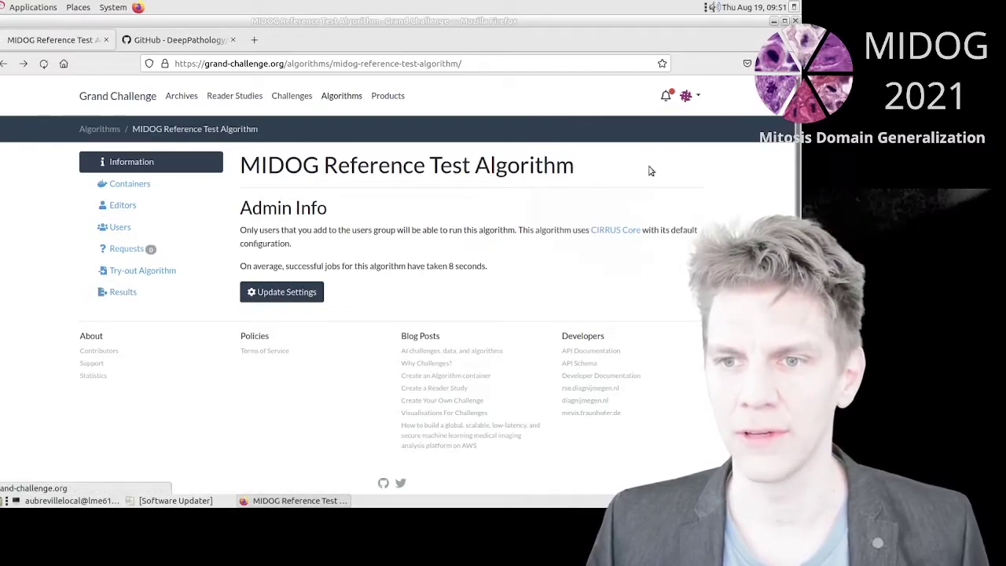
left_click(140, 261)
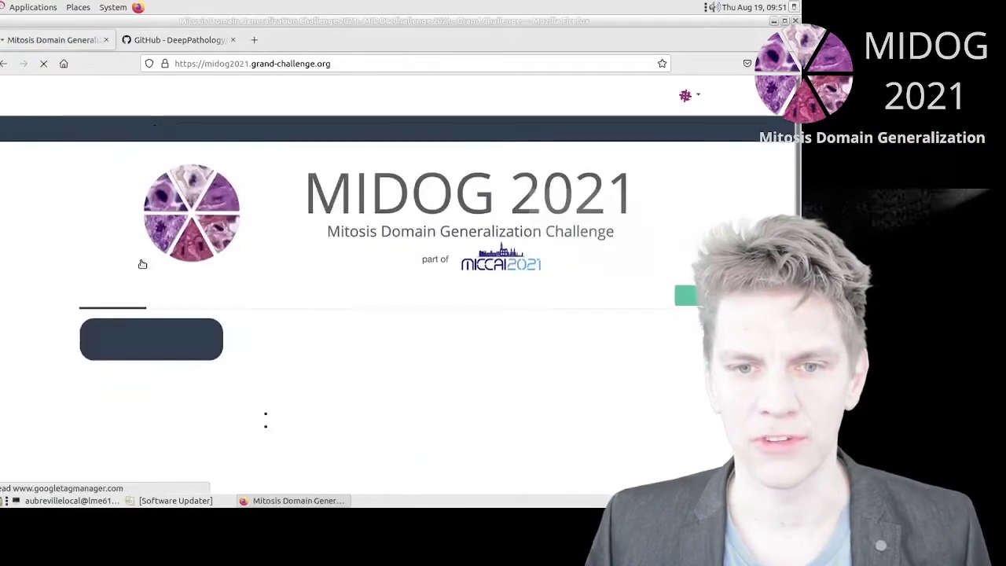
left_click(334, 296)
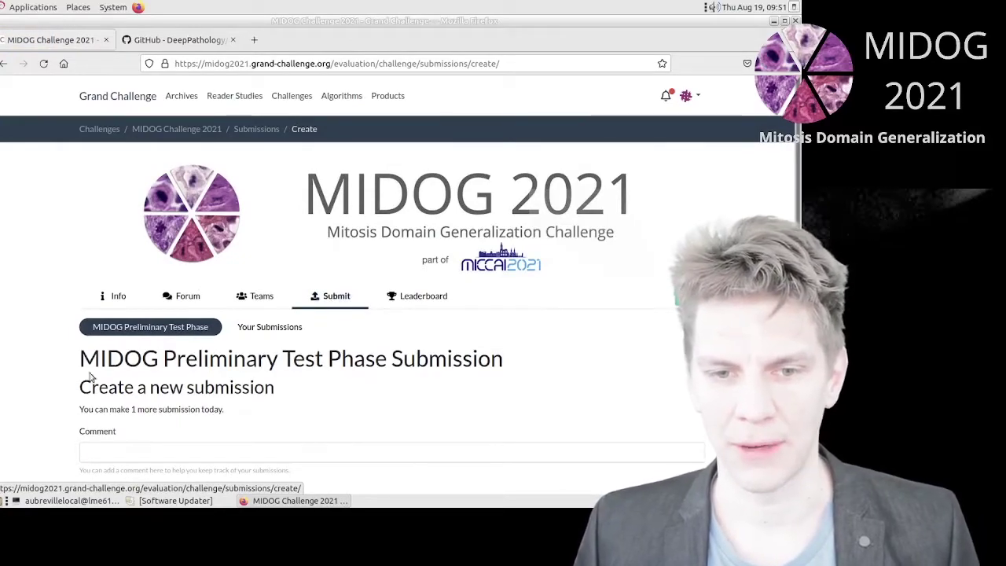
Submit the MIDOG Reference Test Algorithm with the comment "Initial Test Revision for the documentation video", leaving the preprint empty
scroll(59, 389, "down", 5)
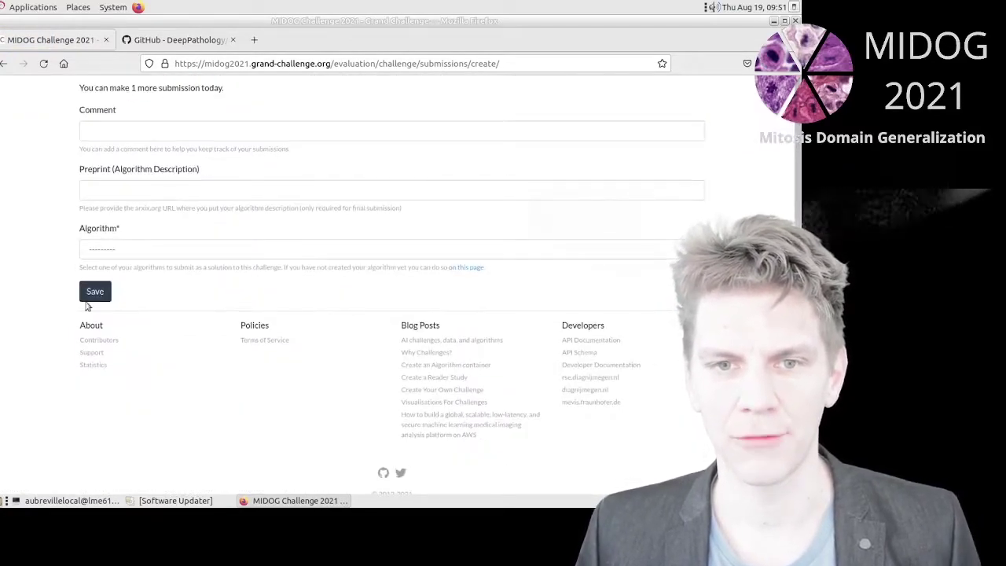
left_click(146, 131)
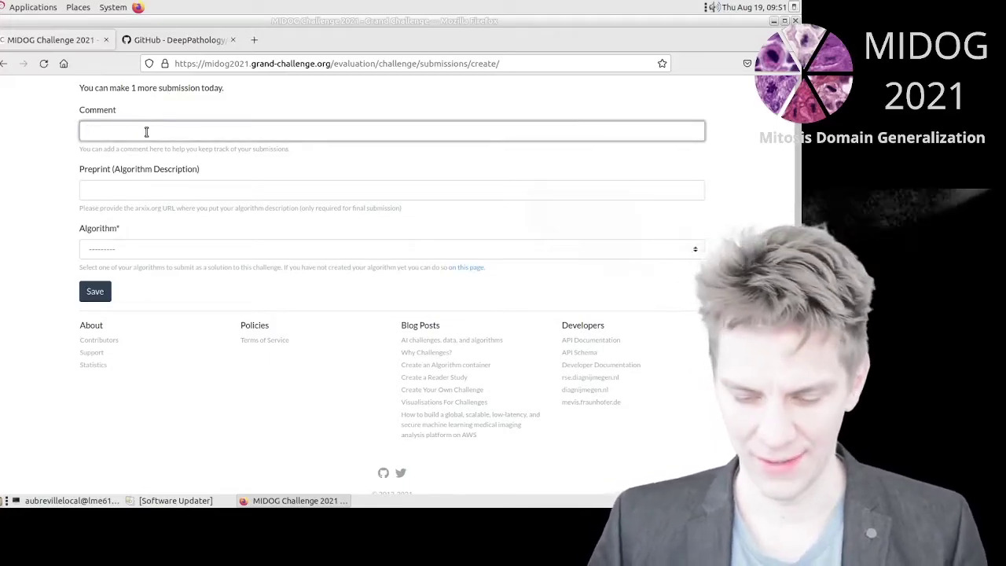
type("Initial Te")
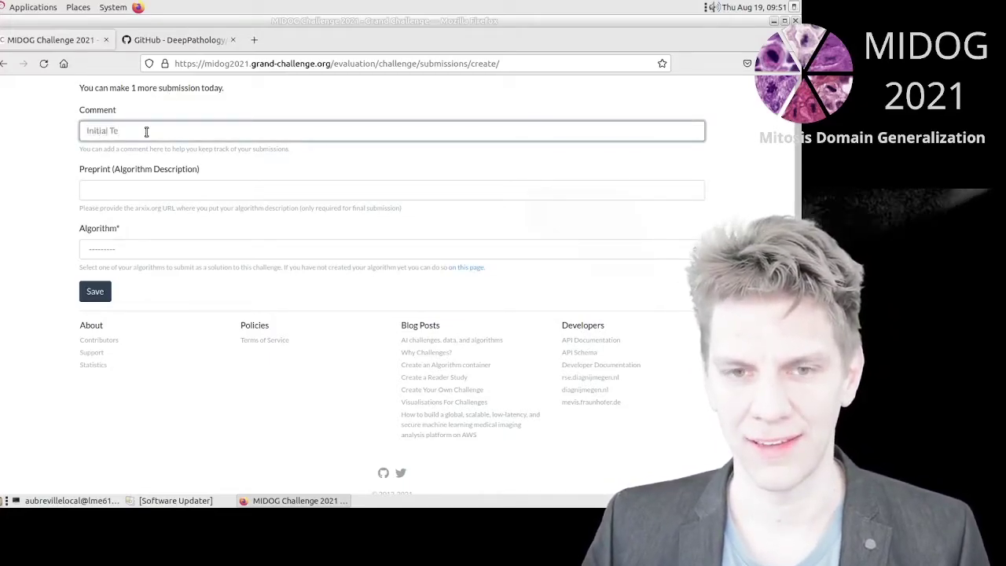
type("st Revision for t")
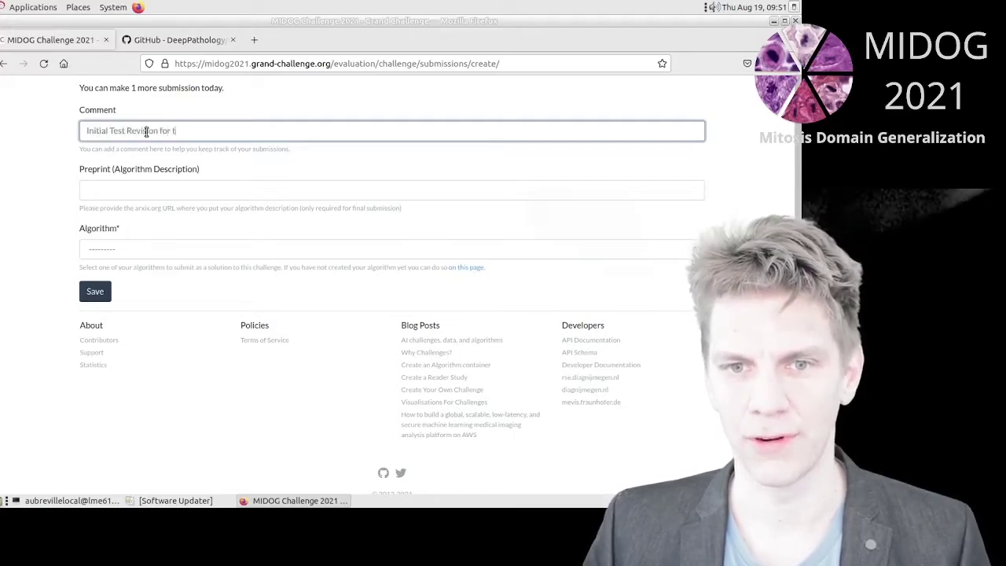
type("he documentation video")
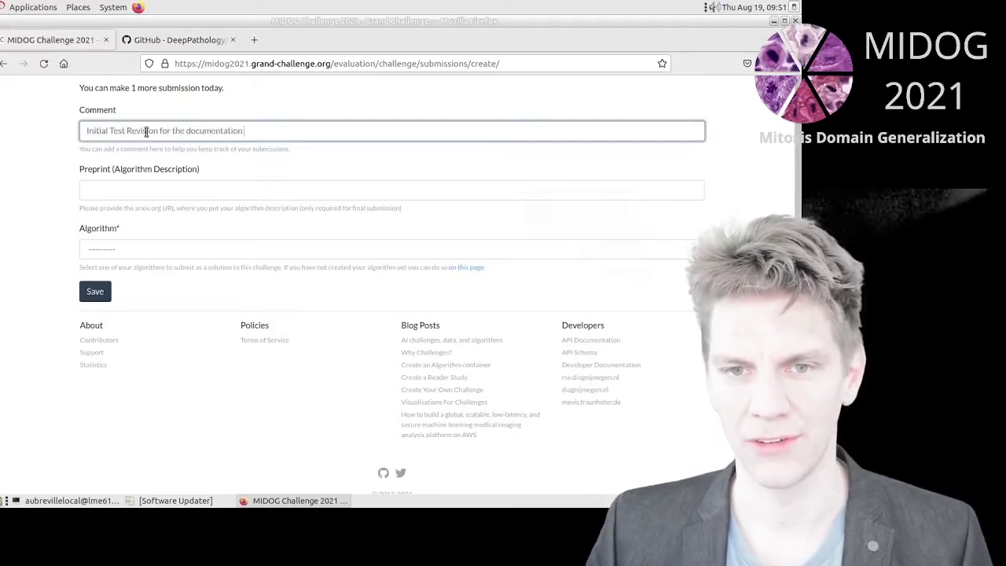
left_click(144, 189)
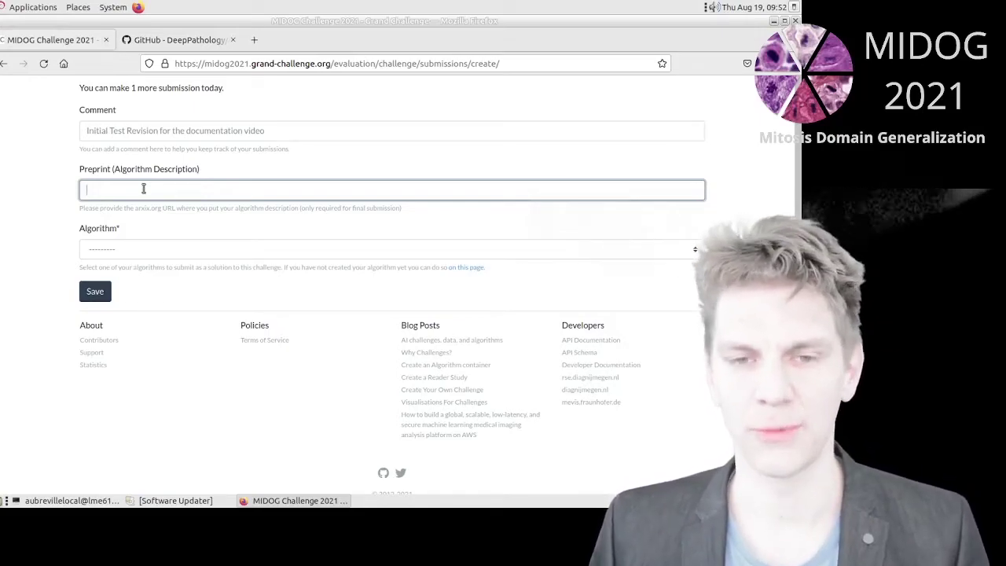
left_click(123, 251)
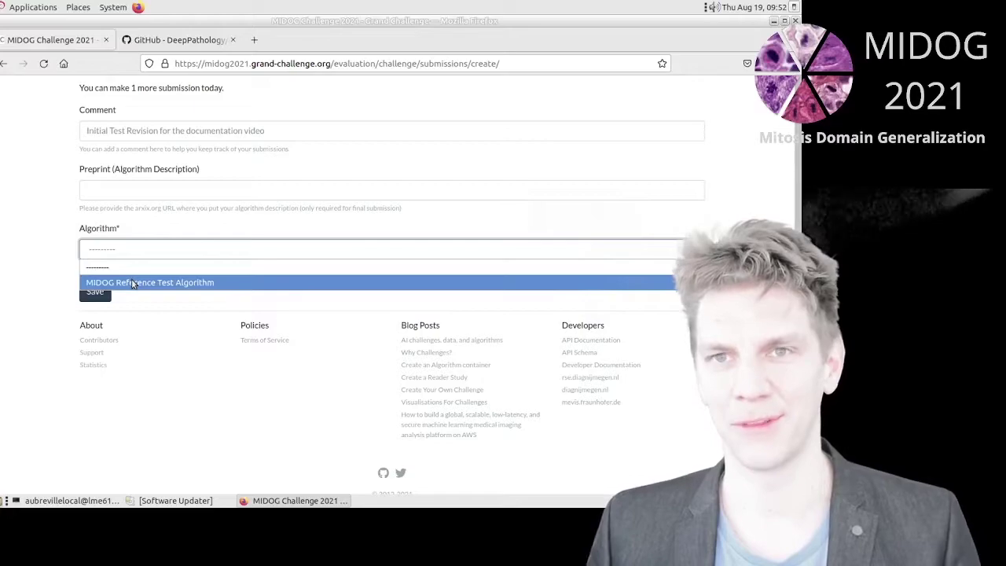
left_click(132, 283)
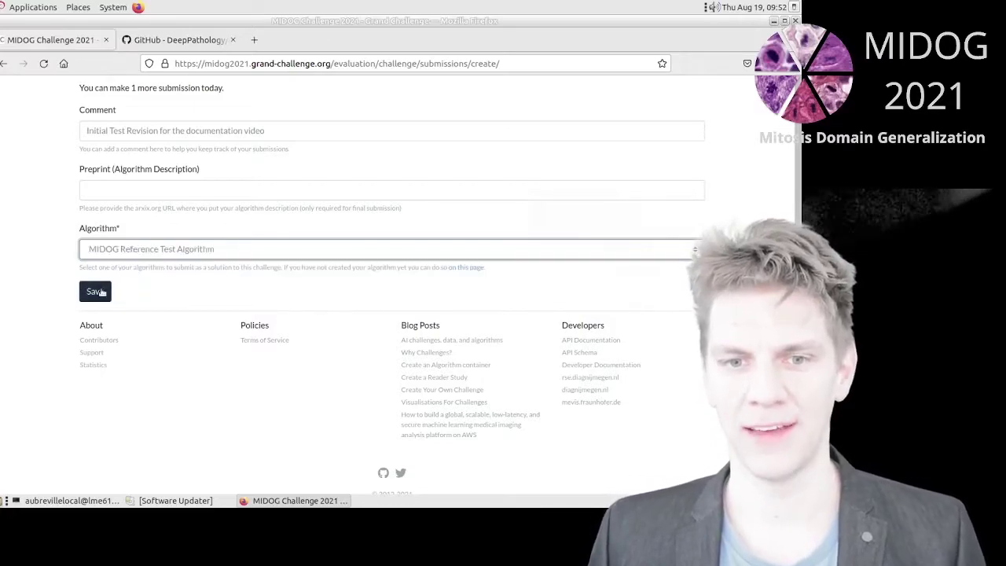
left_click(97, 292)
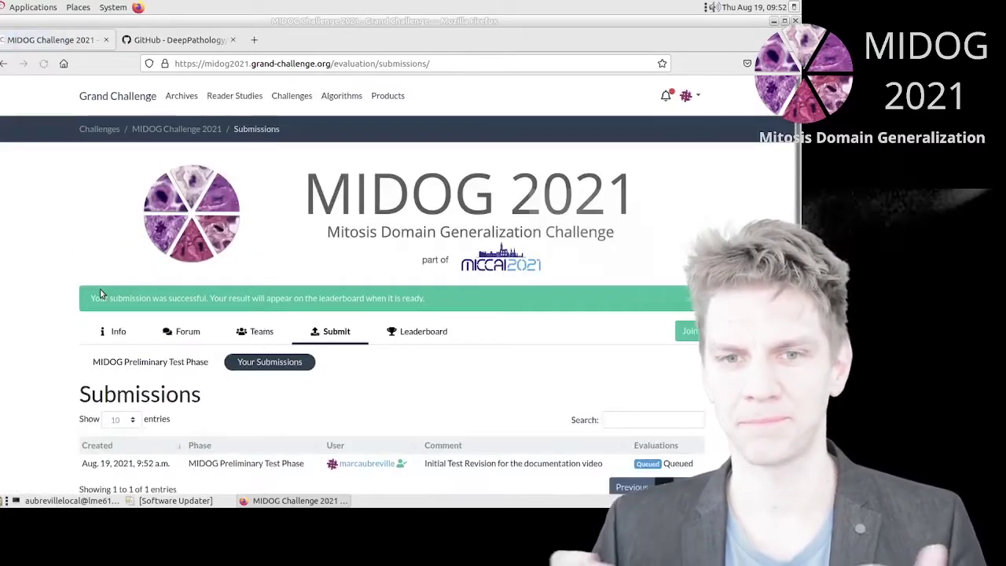